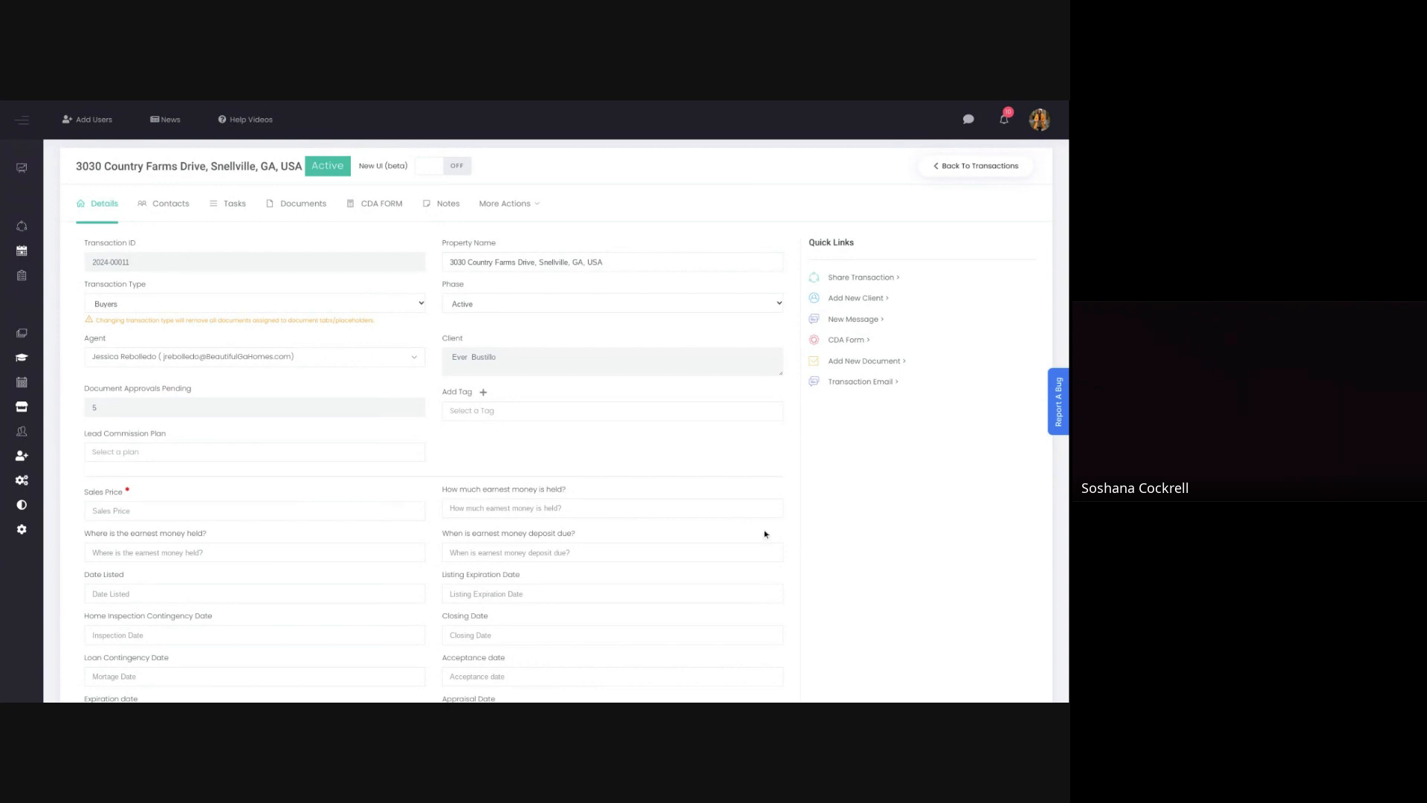
# Step: Open the Snellville buyer transaction created 05/15/2024 from the transactions list and set its phase to Pending
pyautogui.moveTo(22, 233)
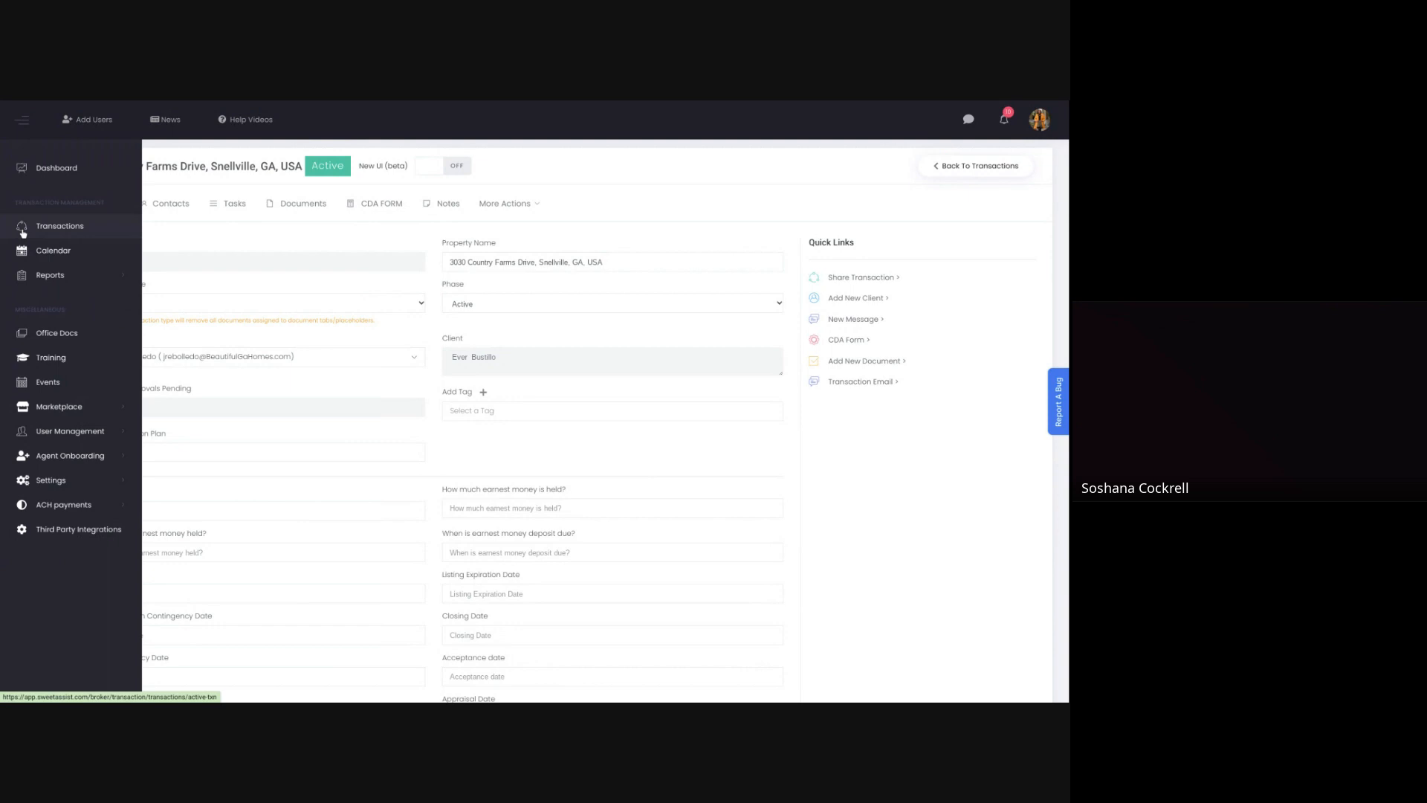
pyautogui.click(61, 226)
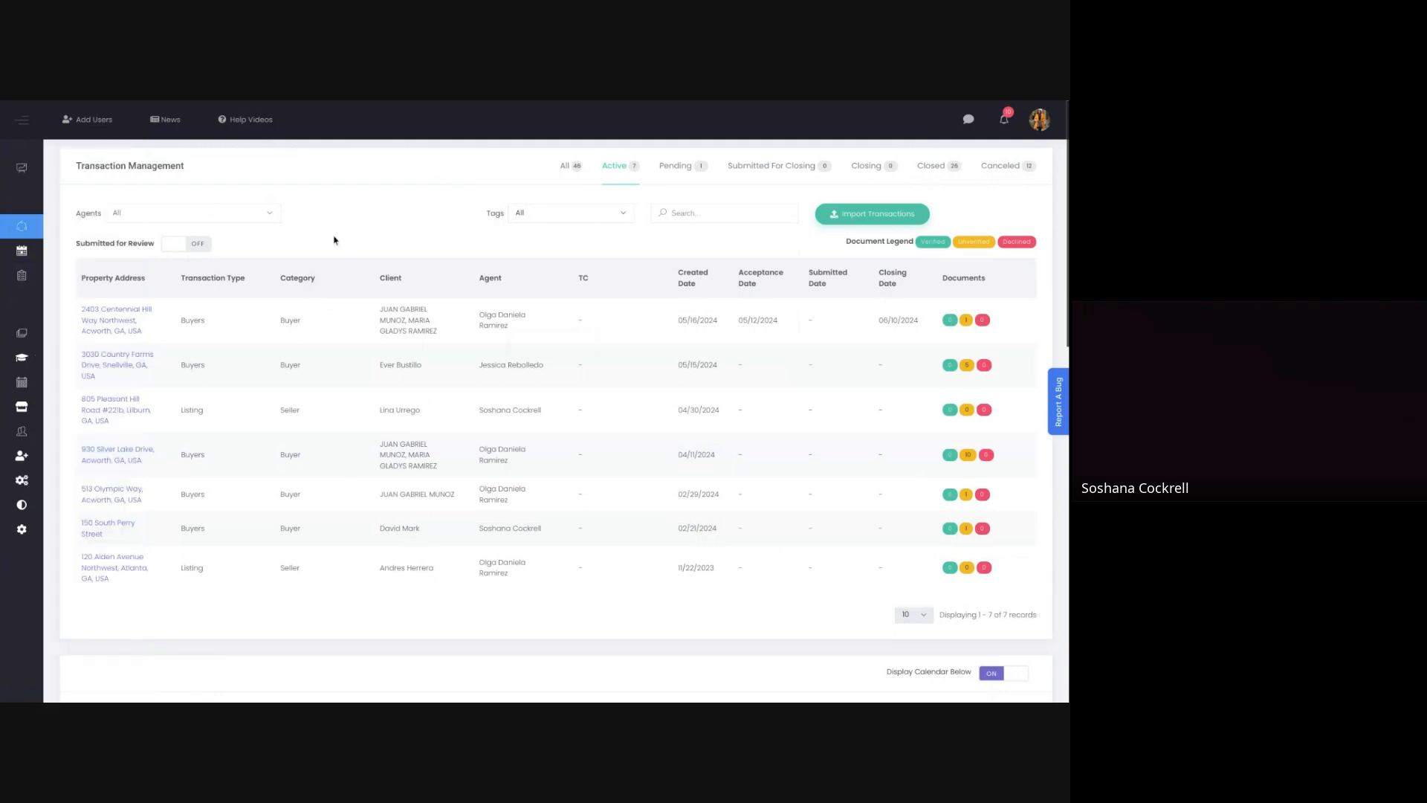
pyautogui.click(94, 367)
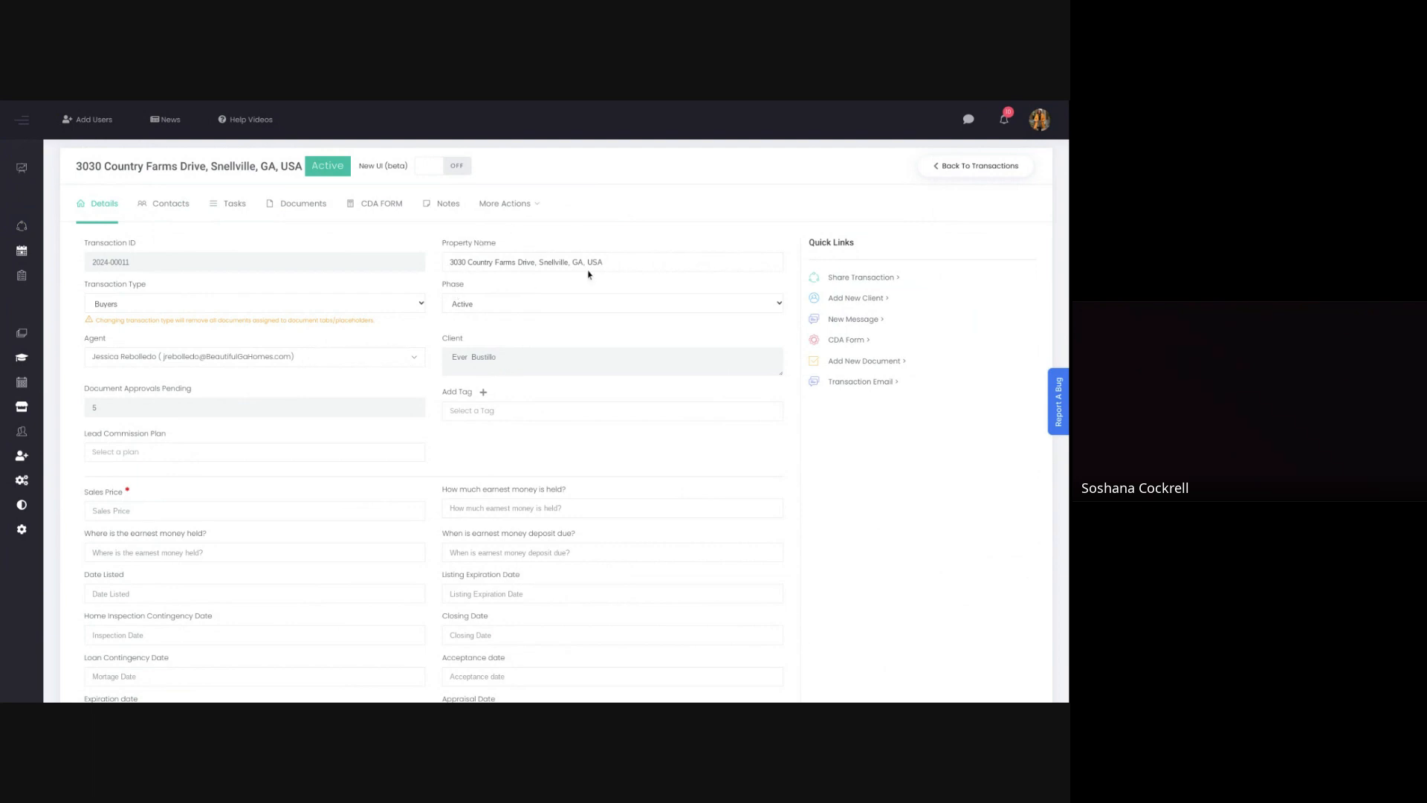
pyautogui.click(498, 304)
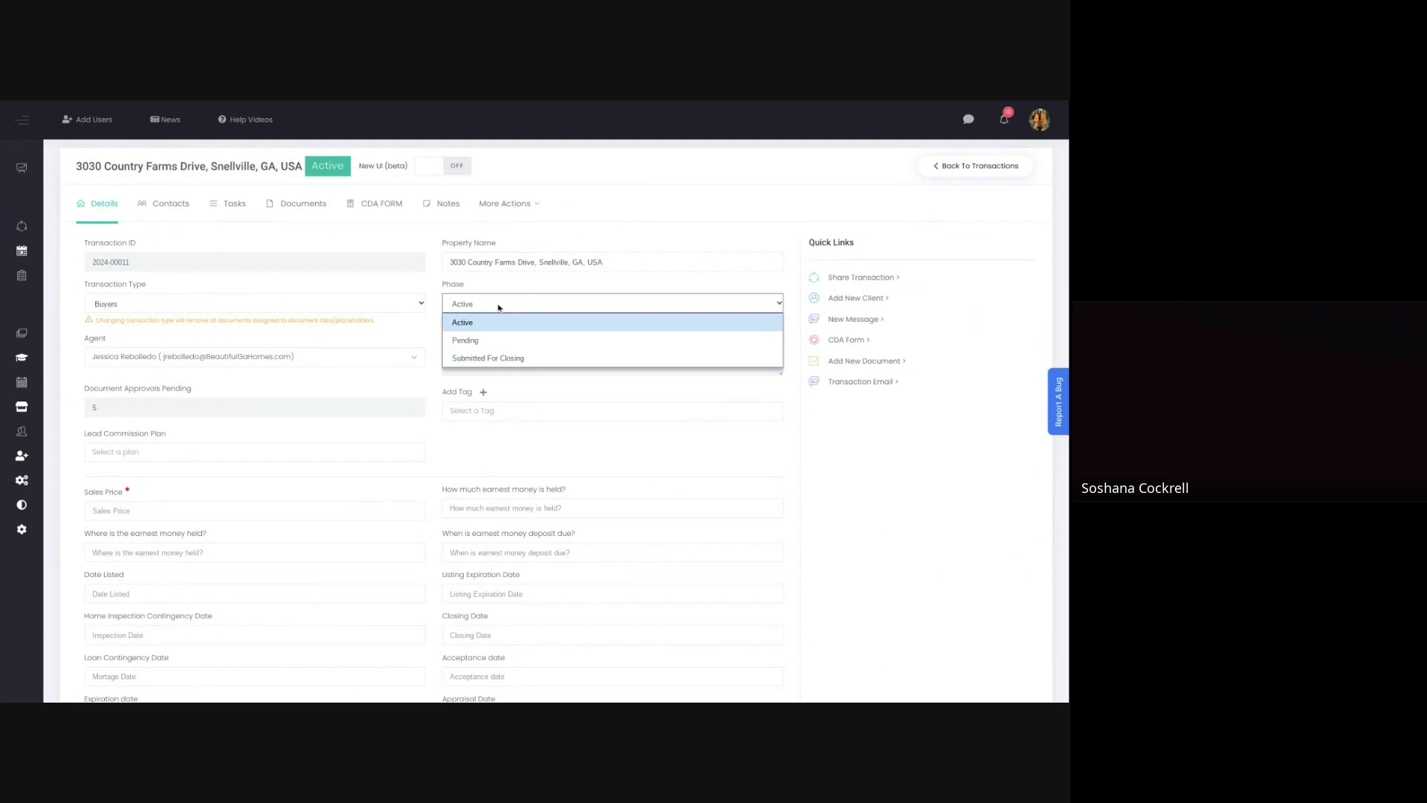
pyautogui.click(480, 347)
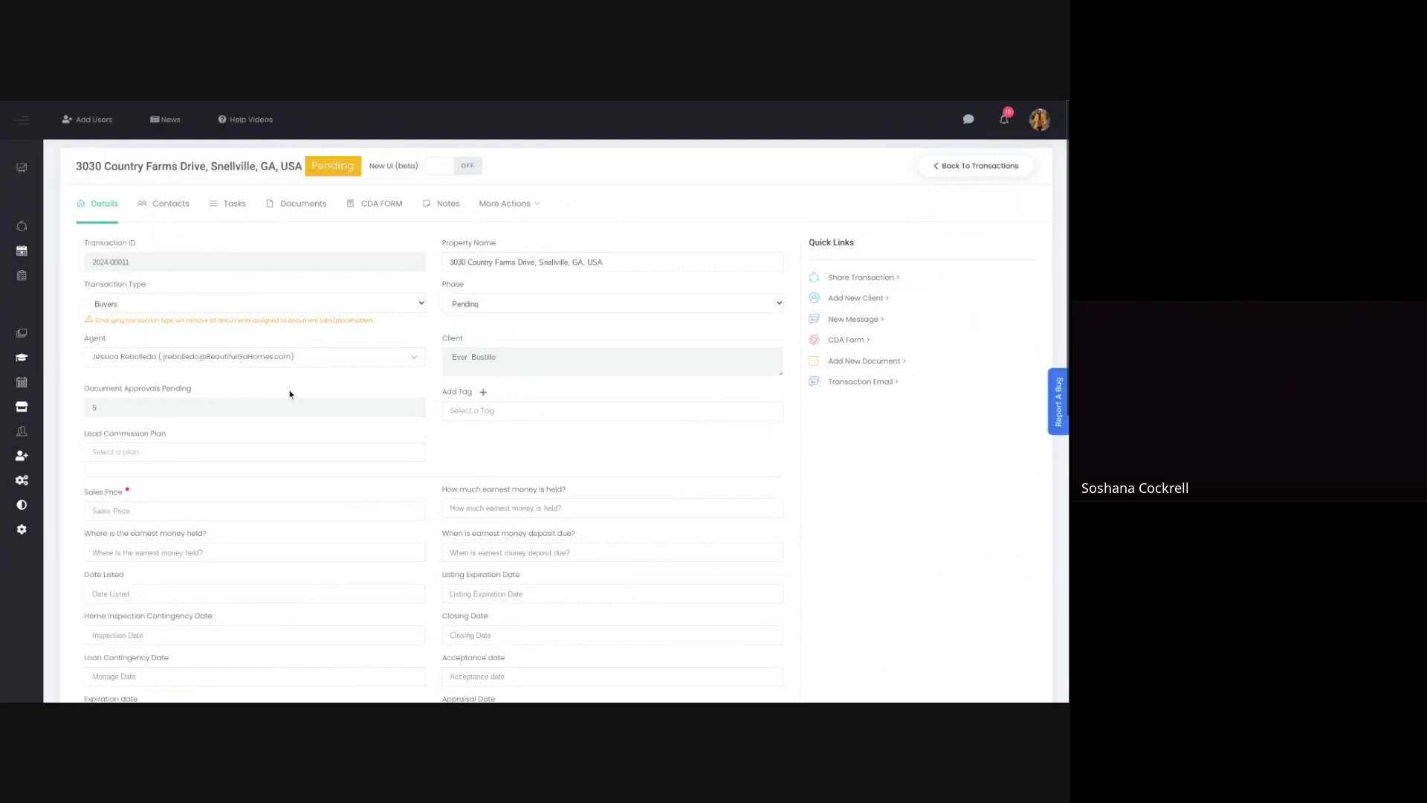
# Step: Enter a sales price of 320000 and record Jules Law Group as the holder of the earnest money
pyautogui.scroll(-1, 289, 394)
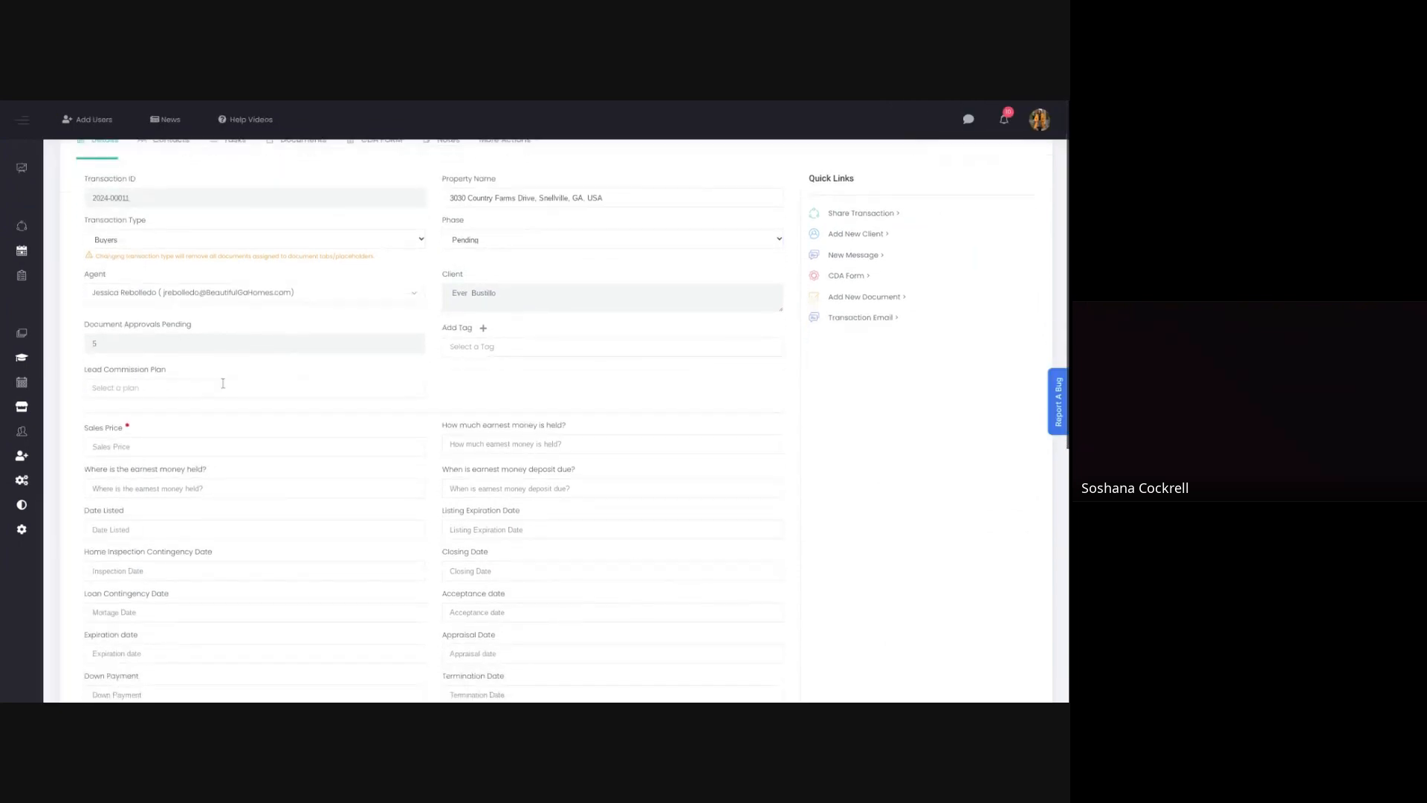
pyautogui.scroll(-1, 222, 382)
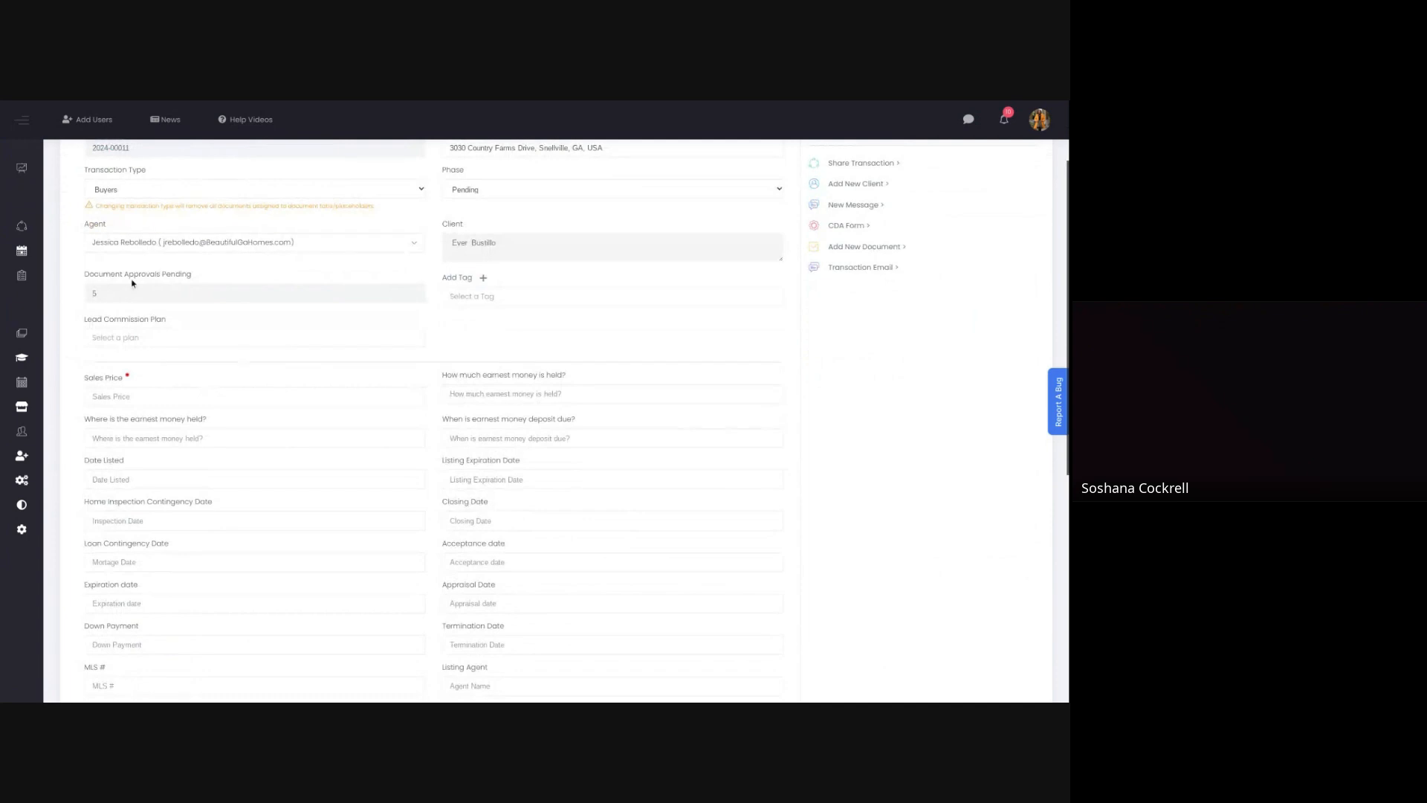
pyautogui.scroll(-1, 152, 369)
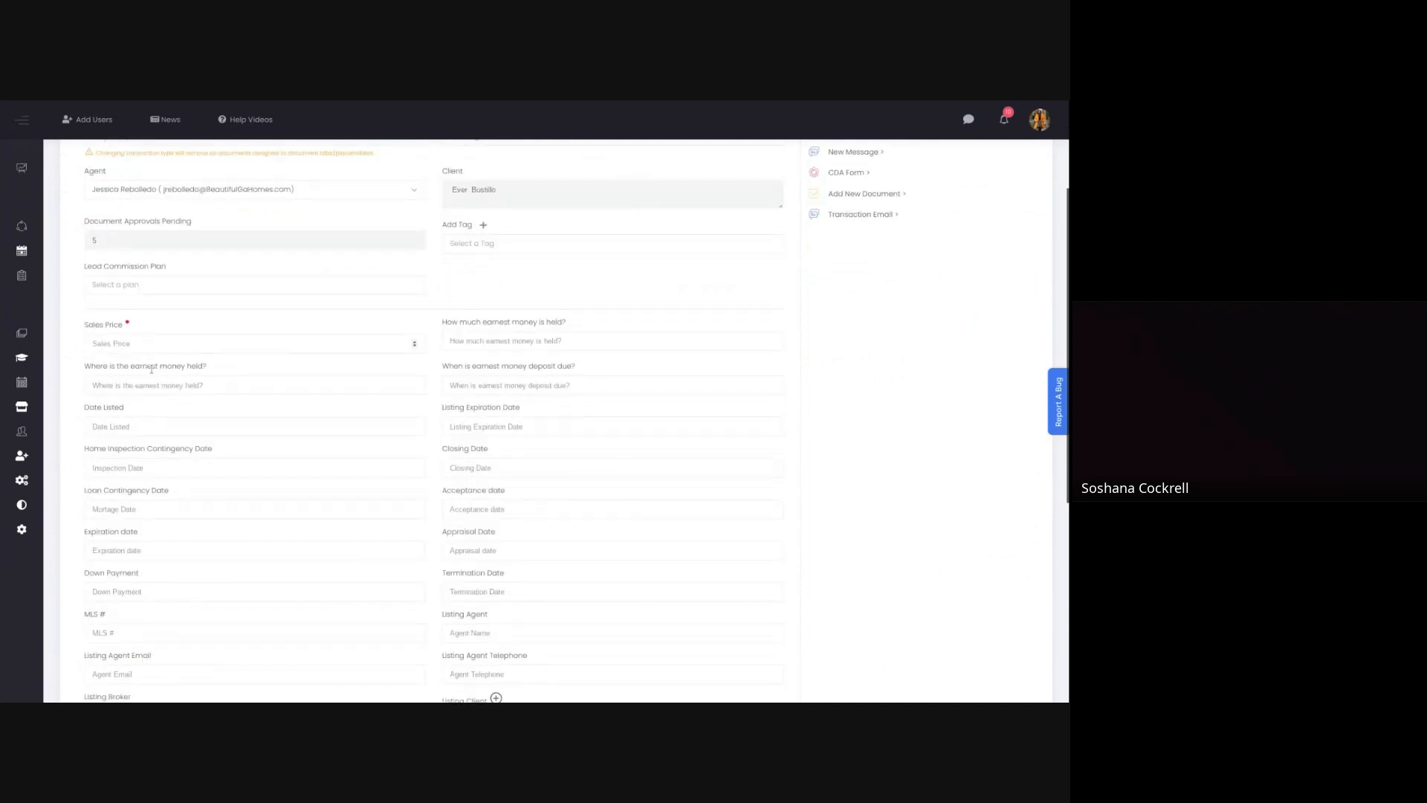
pyautogui.scroll(-2, 151, 368)
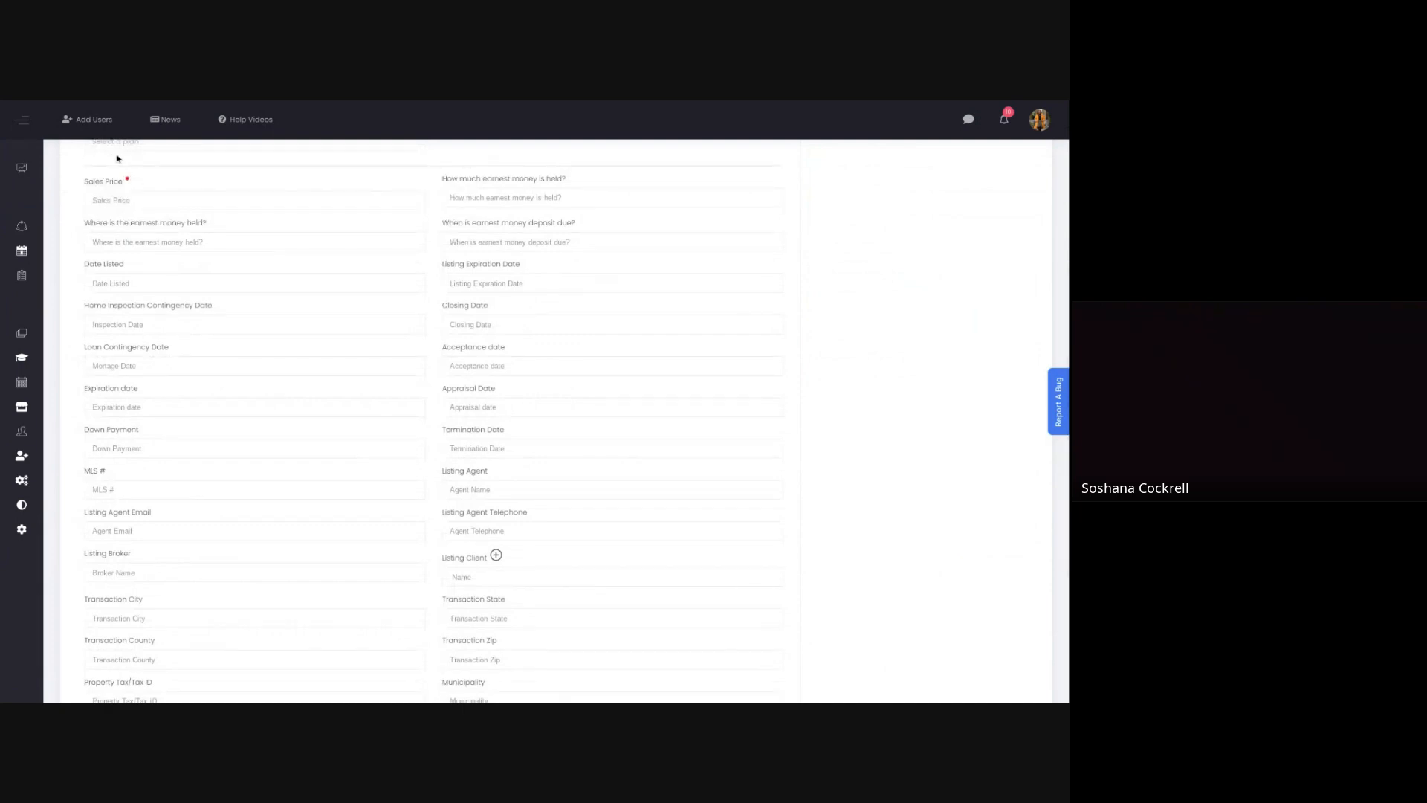
pyautogui.click(137, 201)
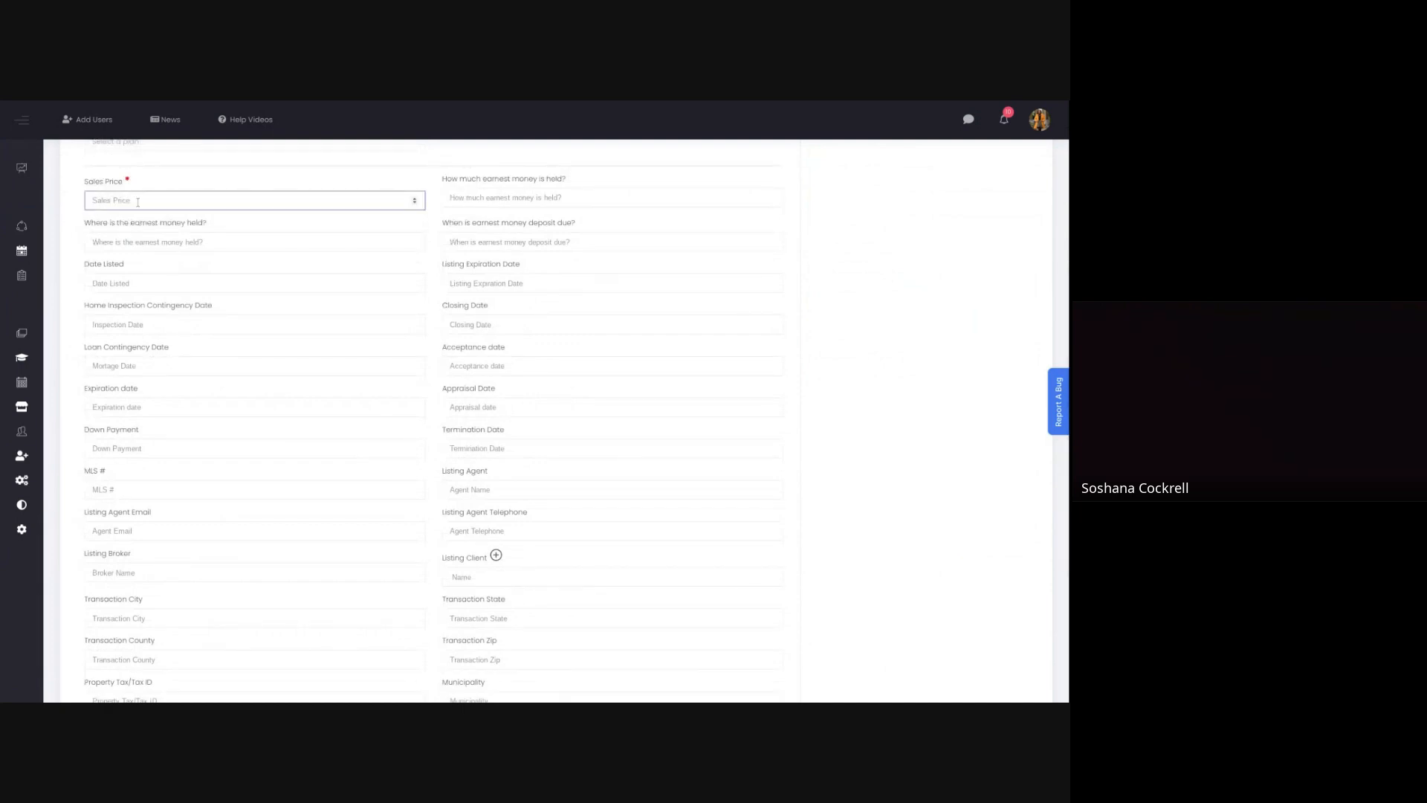
pyautogui.write('320000')
pyautogui.click(135, 241)
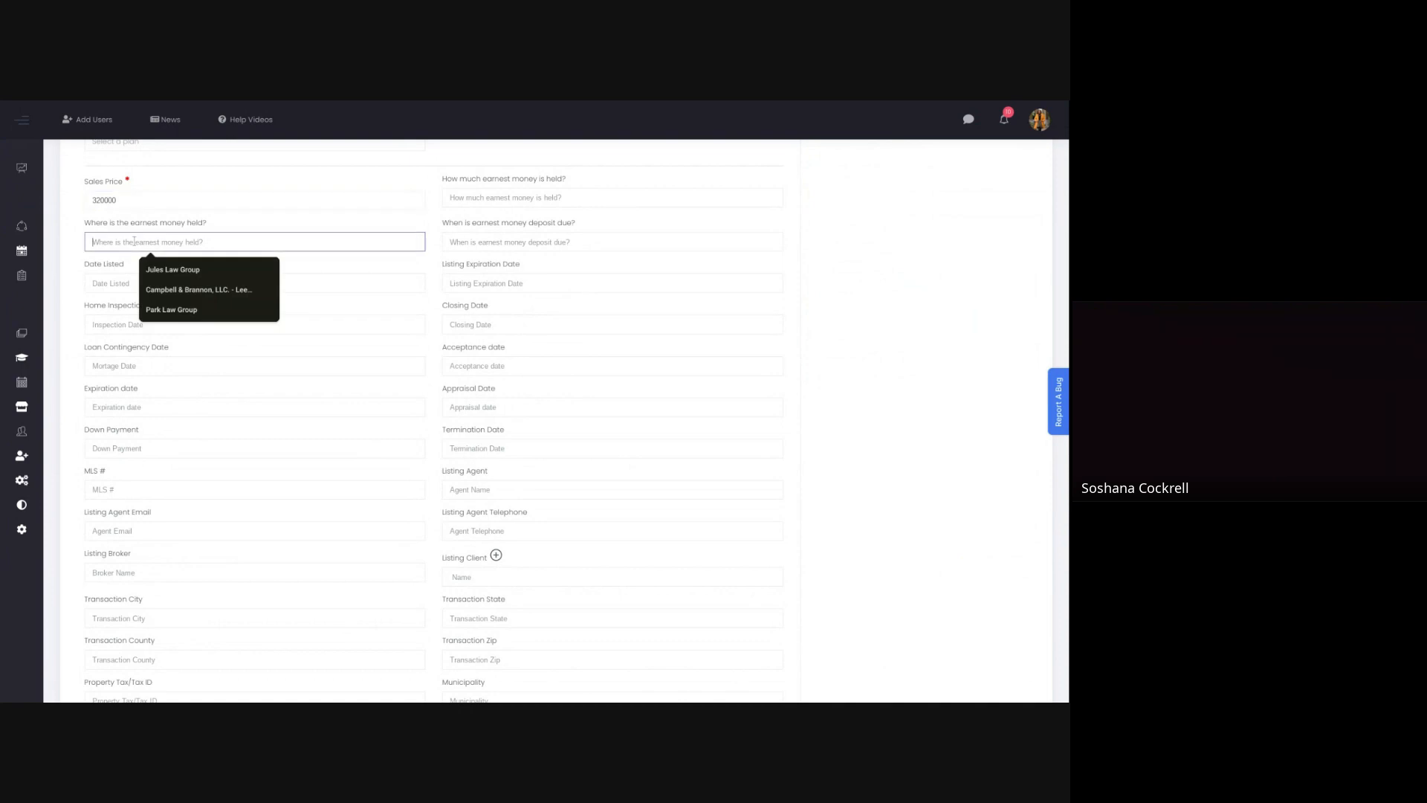
pyautogui.click(160, 272)
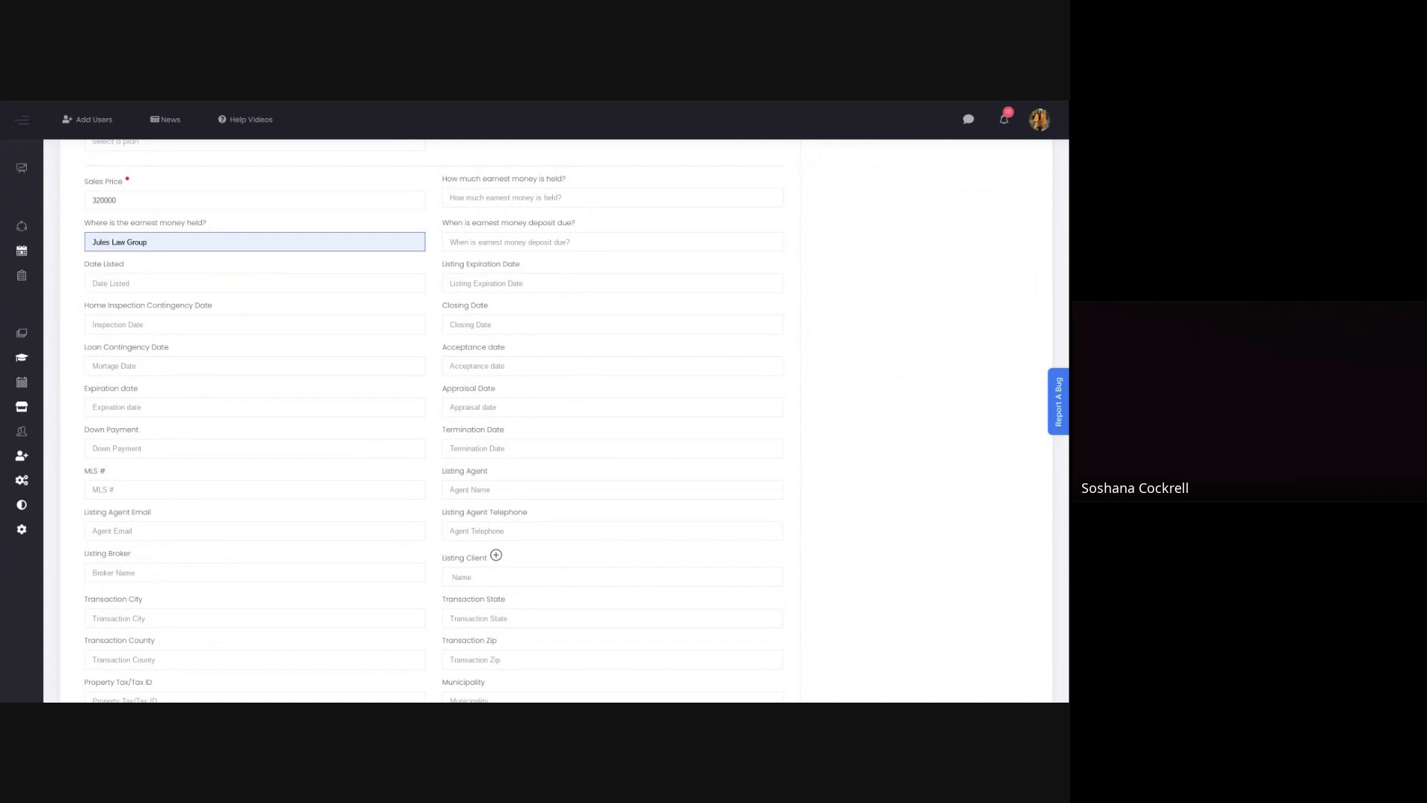
# Step: Set the home inspection contingency date to 05/20/2024, the loan contingency date to 05/28/2024 and the expiration date to 05/14/2024
pyautogui.click(101, 327)
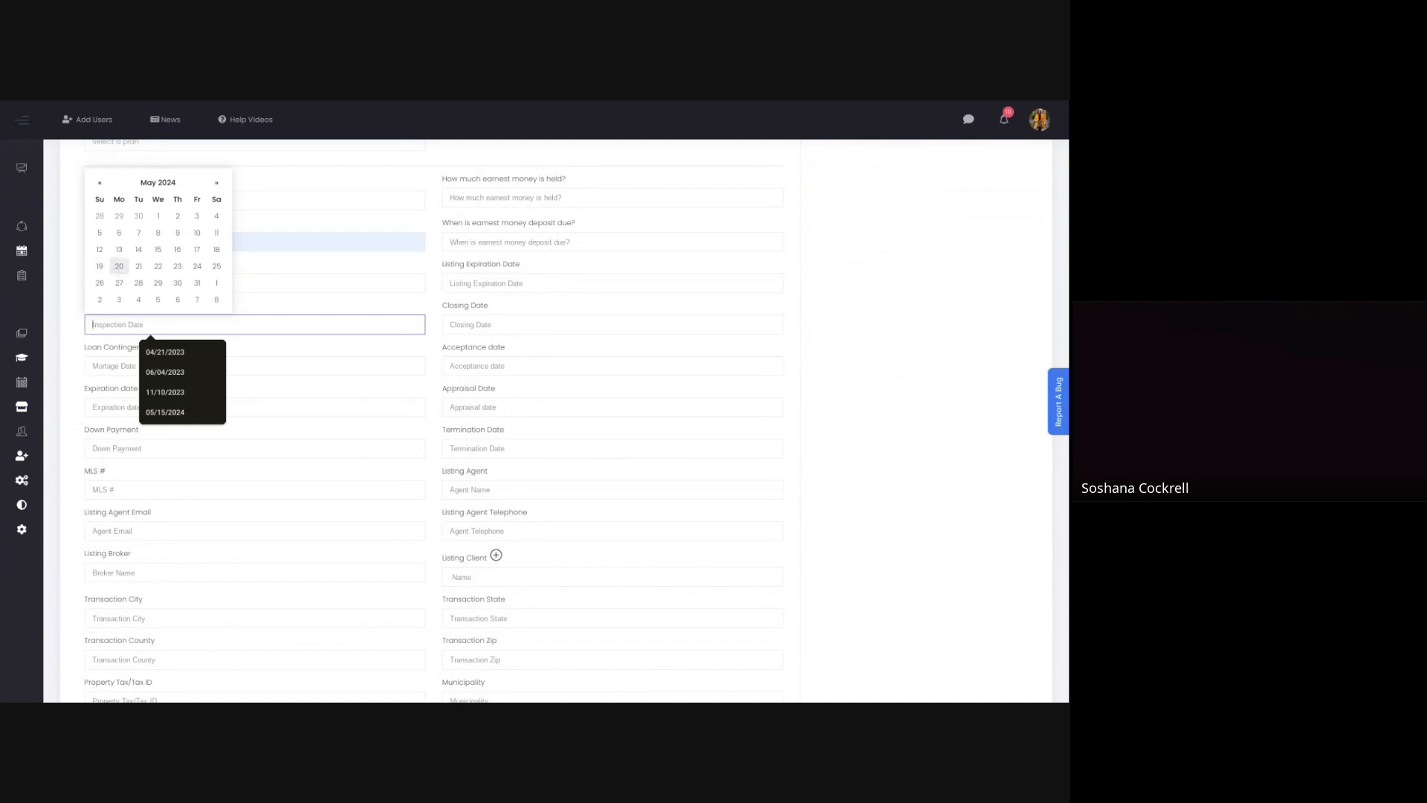
pyautogui.click(120, 267)
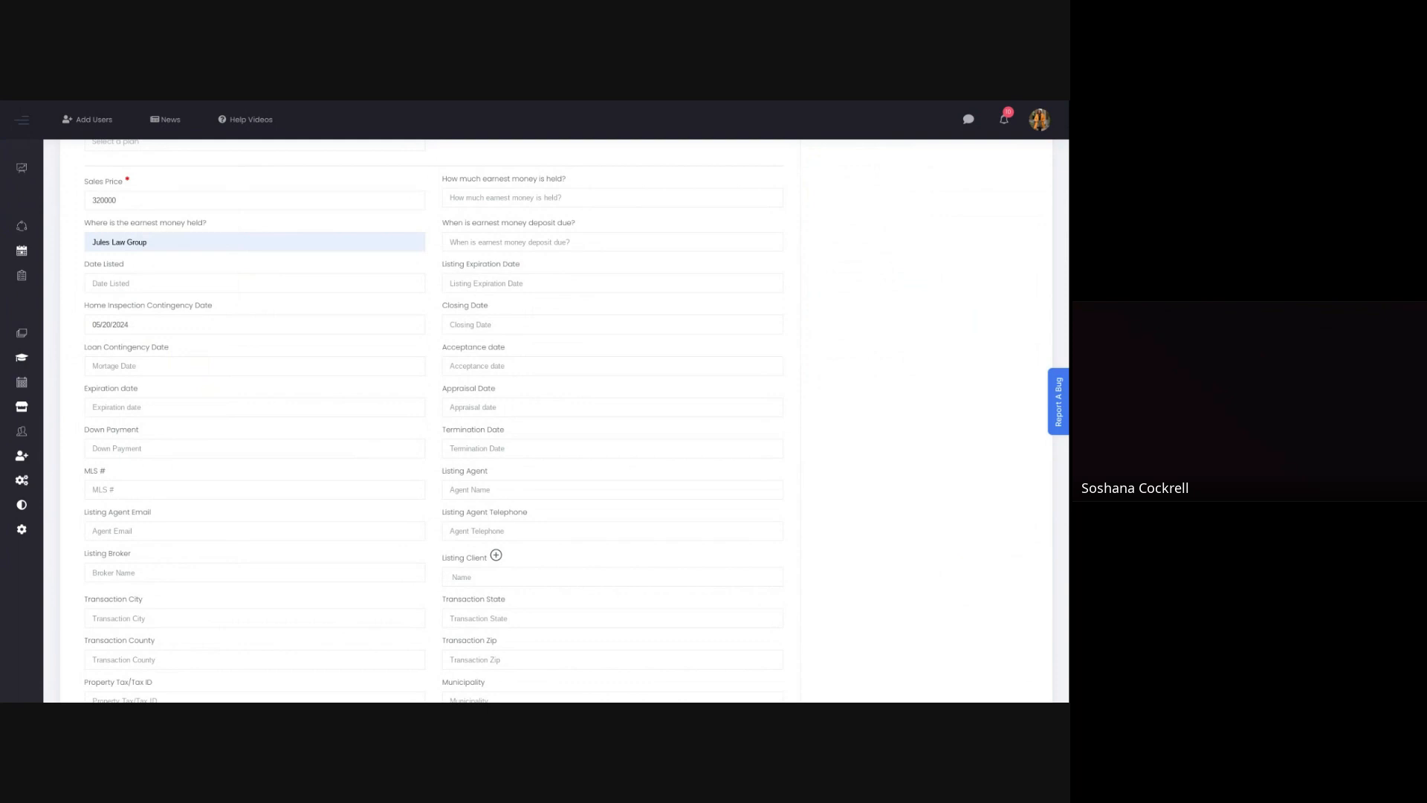
pyautogui.click(110, 369)
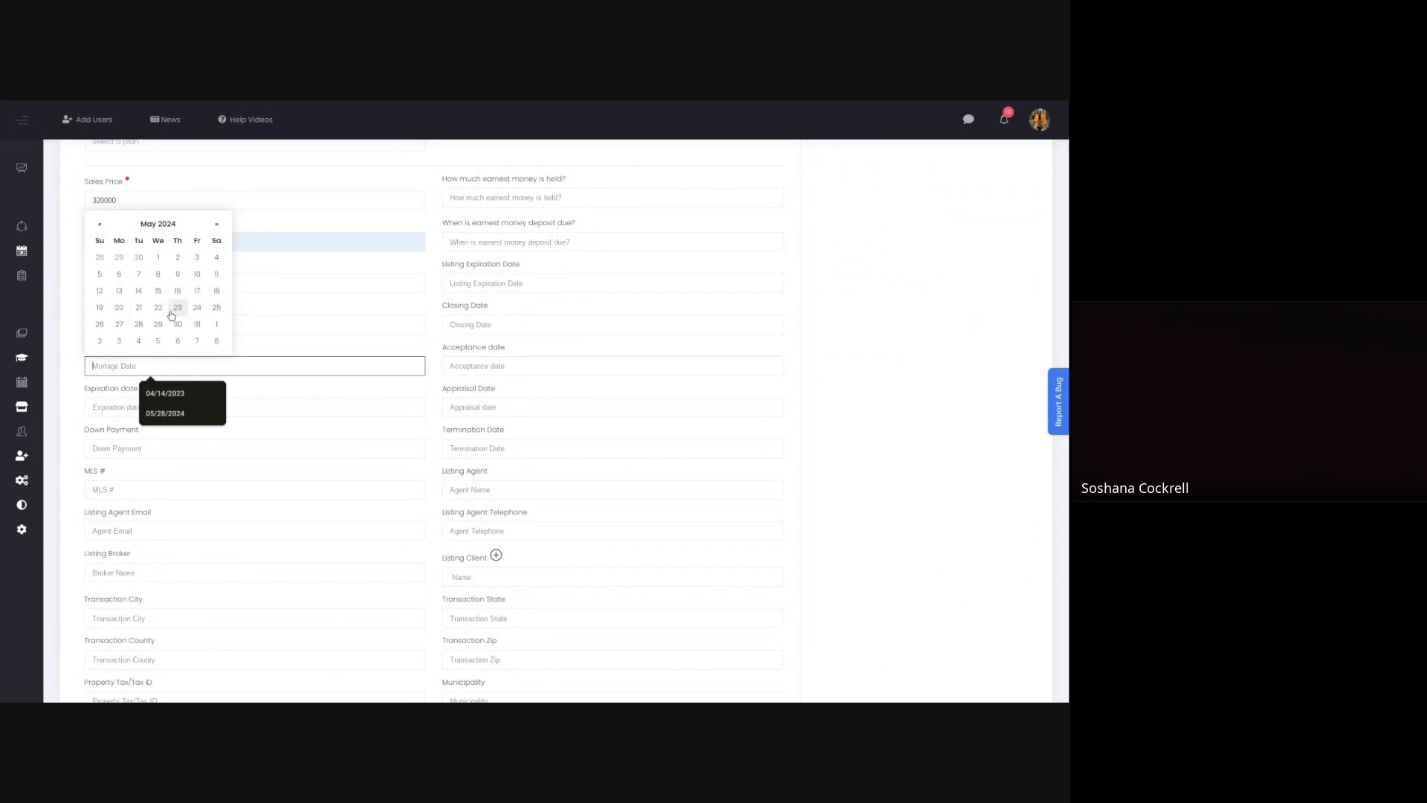
pyautogui.click(139, 325)
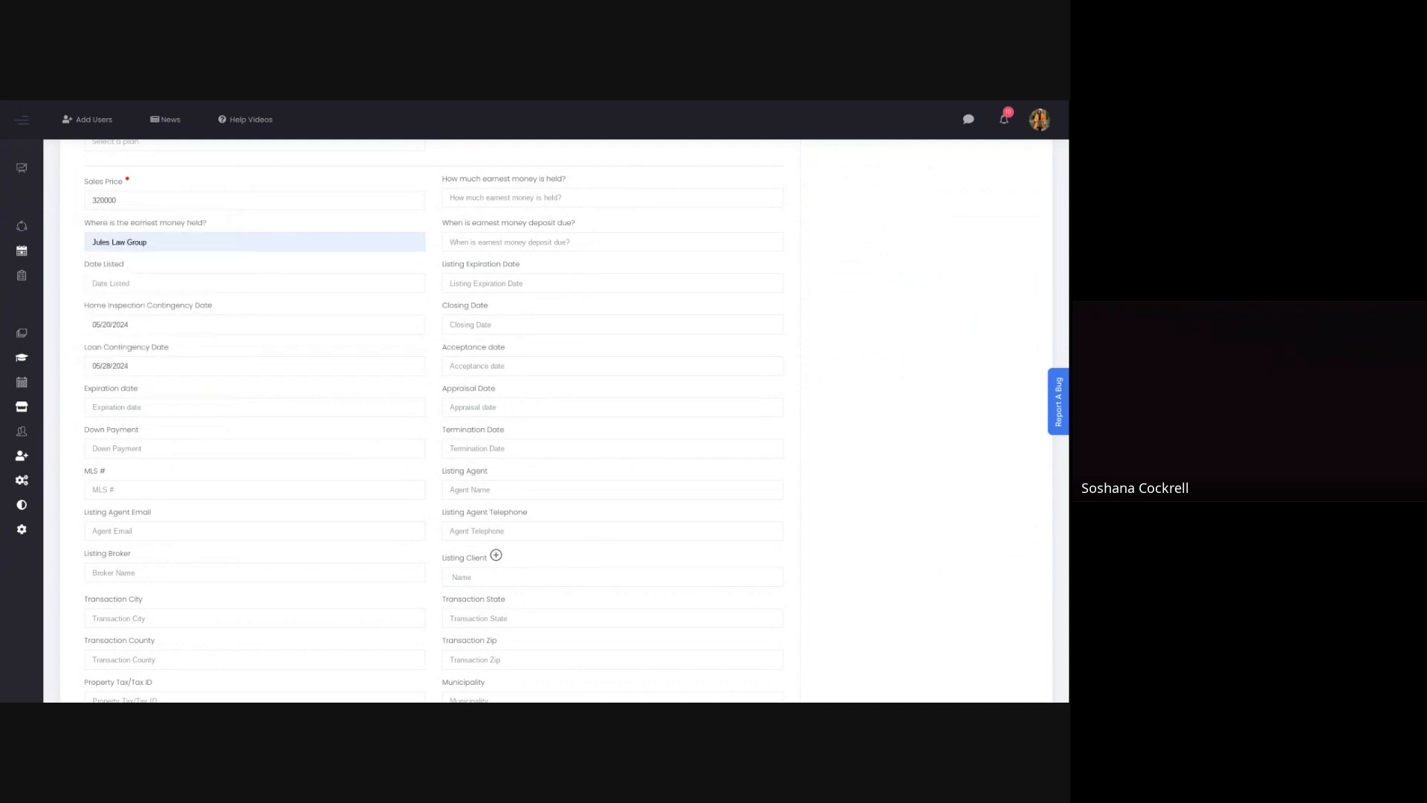
pyautogui.click(130, 407)
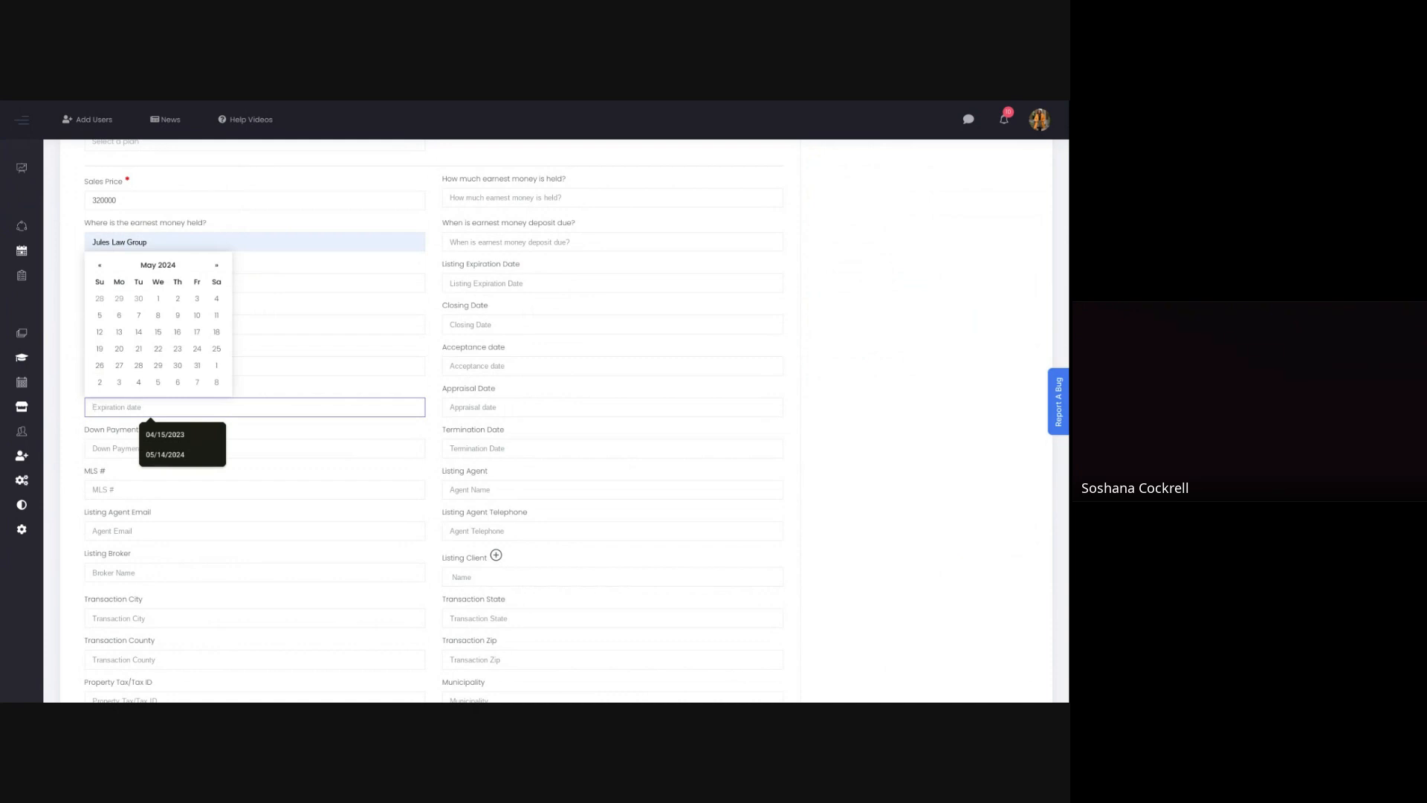
pyautogui.click(140, 333)
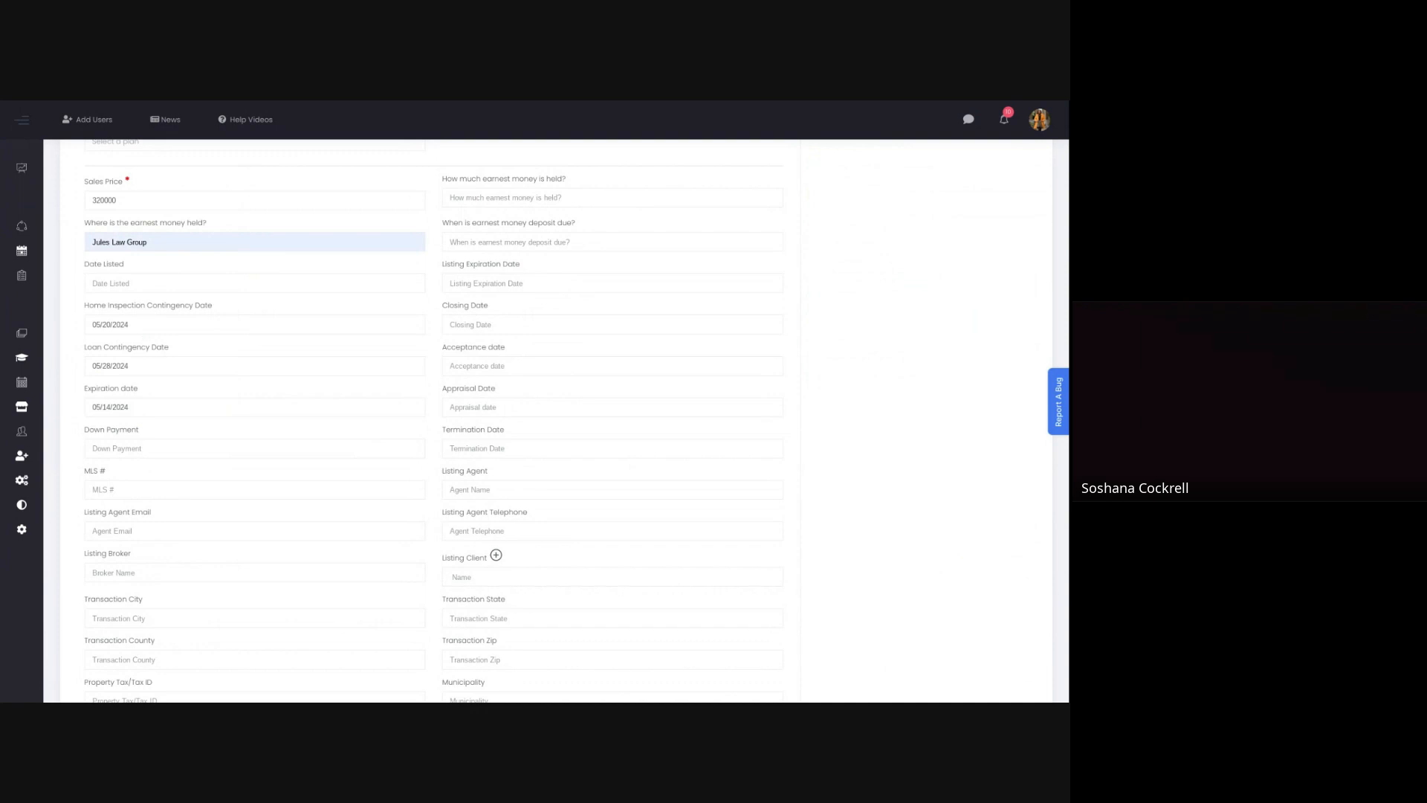
# Step: Enter a down payment of 64000 and the MLS number 7383669
pyautogui.click(106, 448)
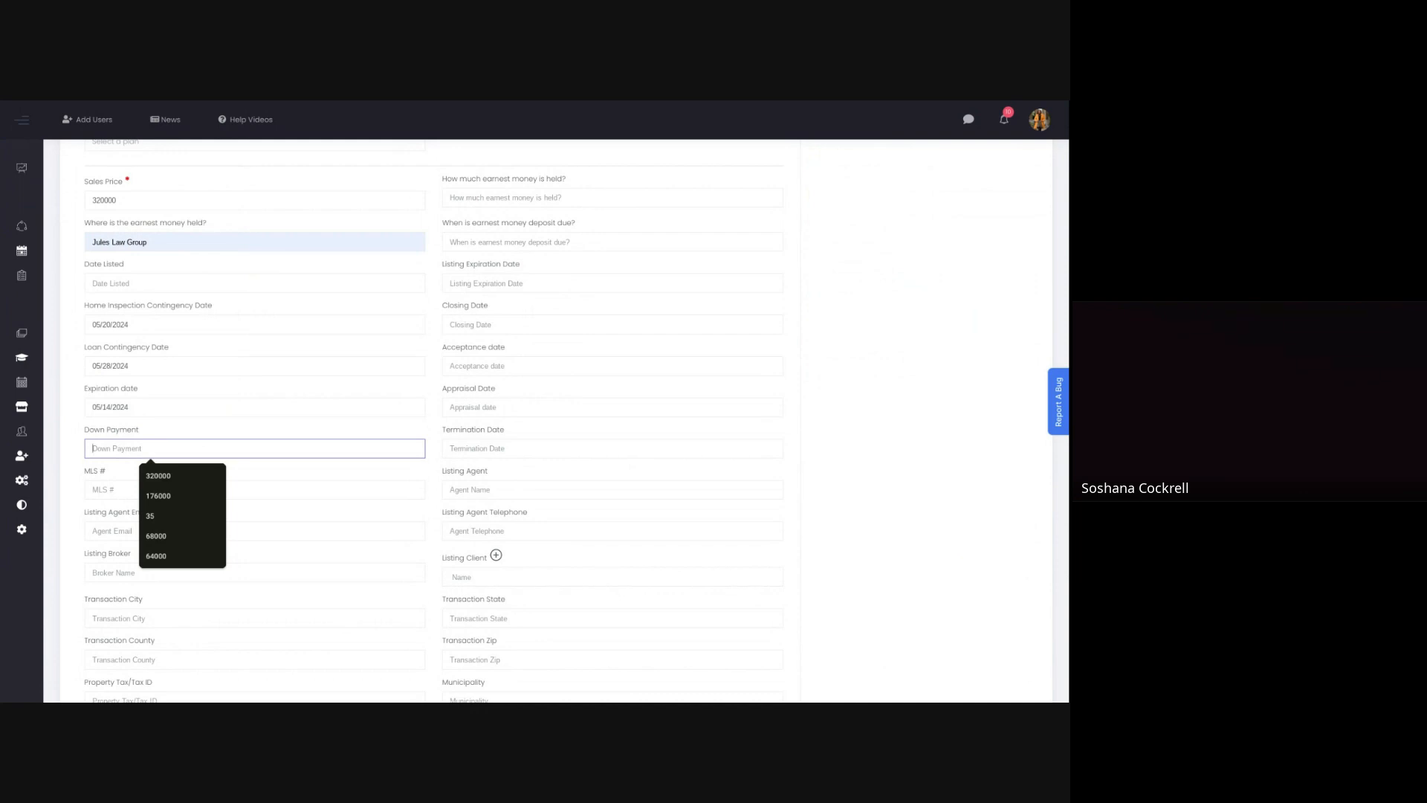
pyautogui.write('64000')
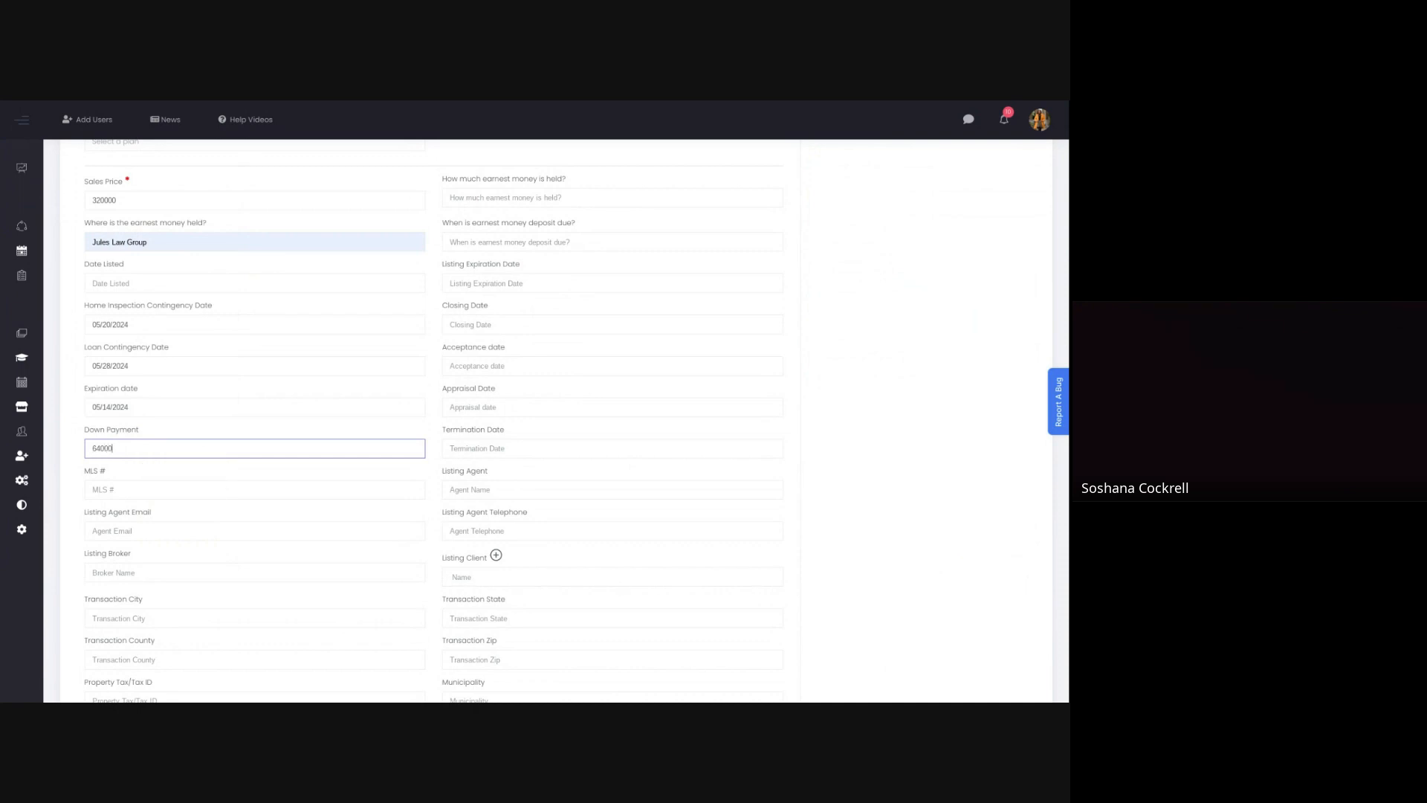
pyautogui.click(116, 490)
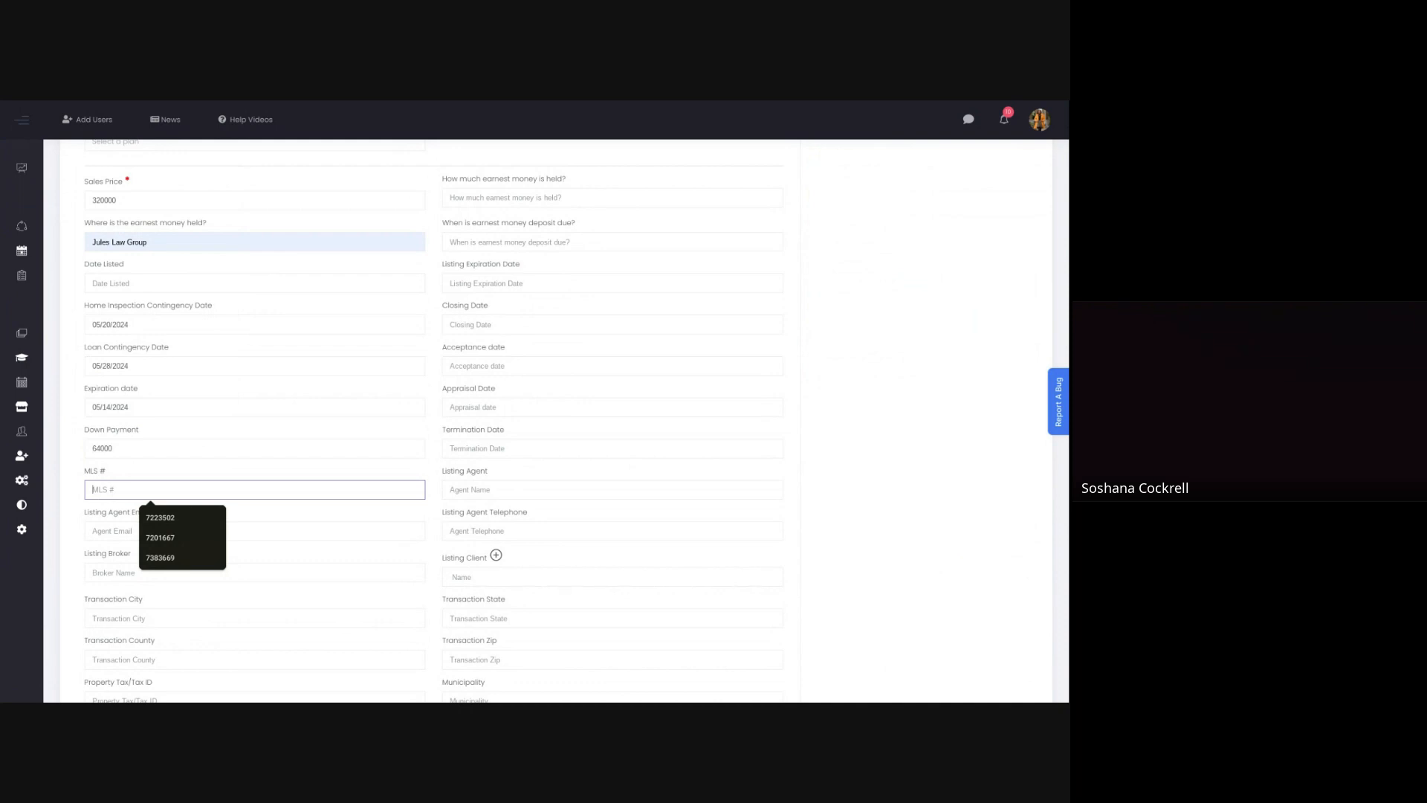
pyautogui.write('7383669')
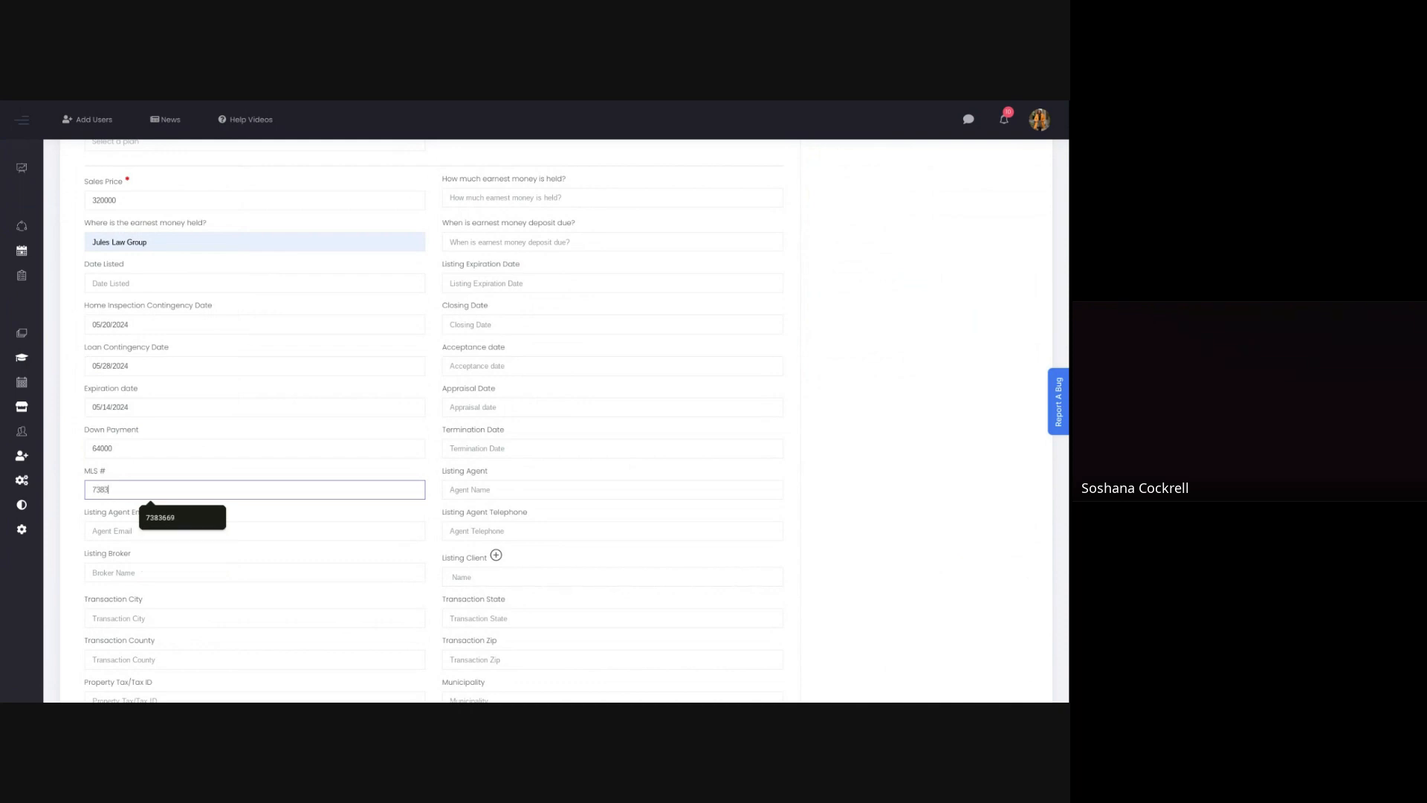
# Step: Fill in the listing agent's email with the saved contracts address of Beautiful Georgia Homes
pyautogui.click(122, 530)
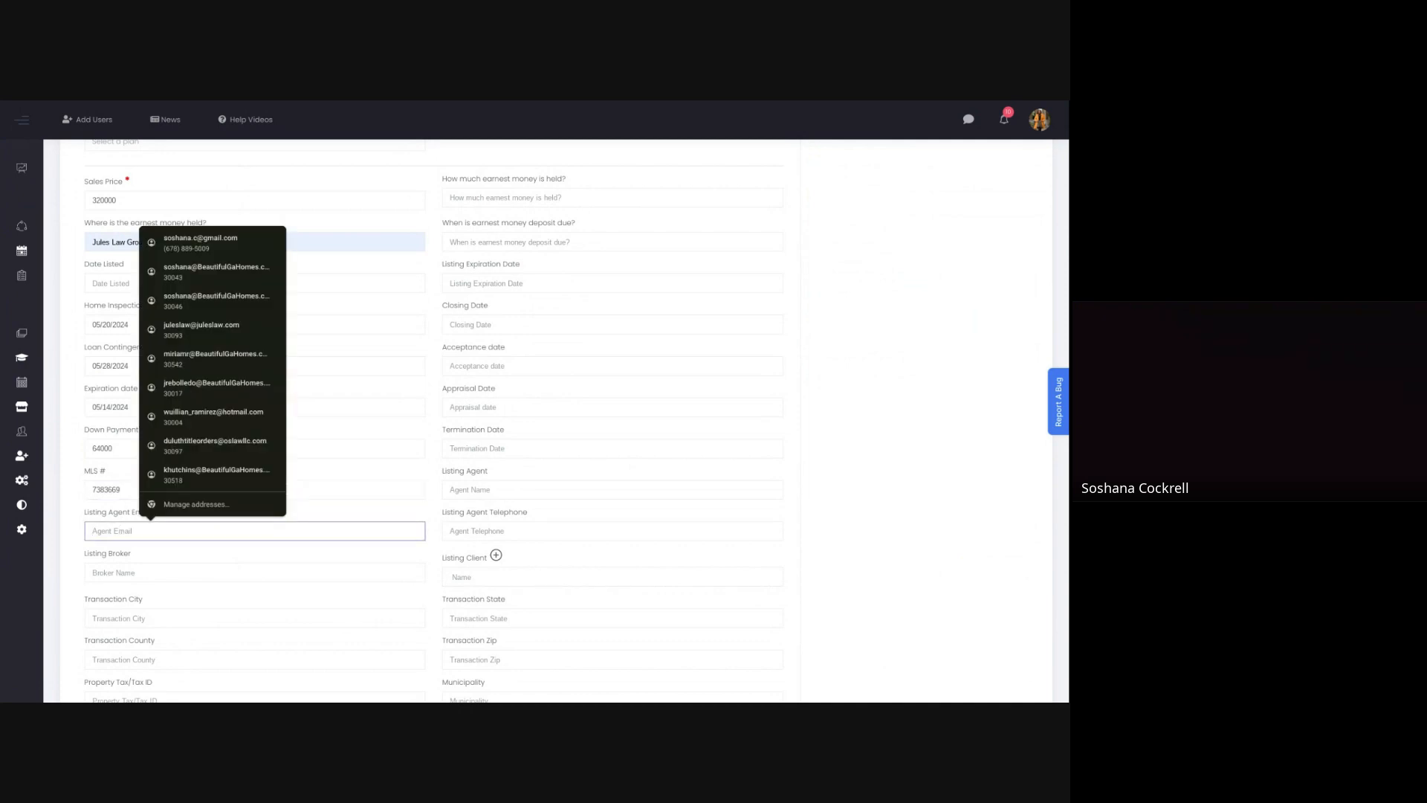
pyautogui.write('C')
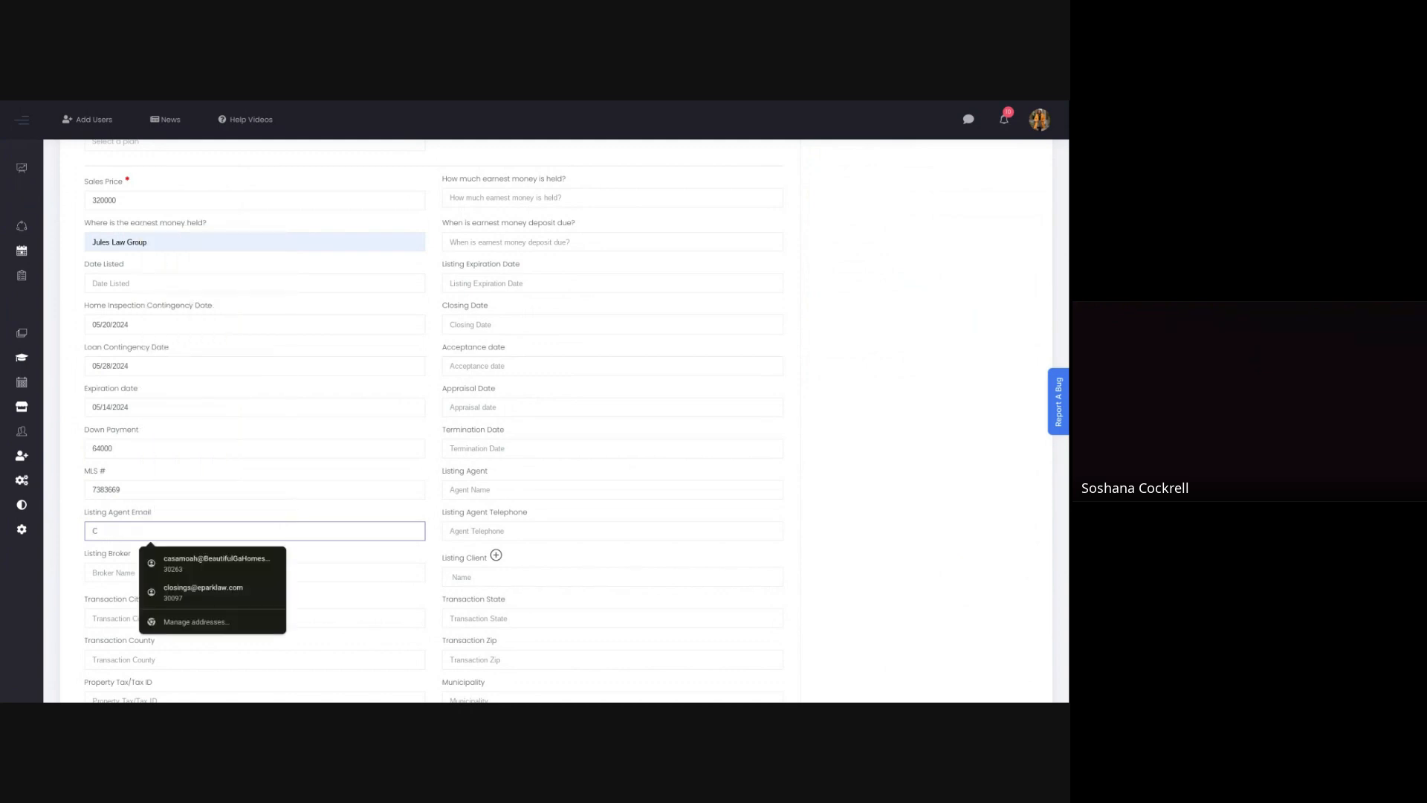
pyautogui.write('o')
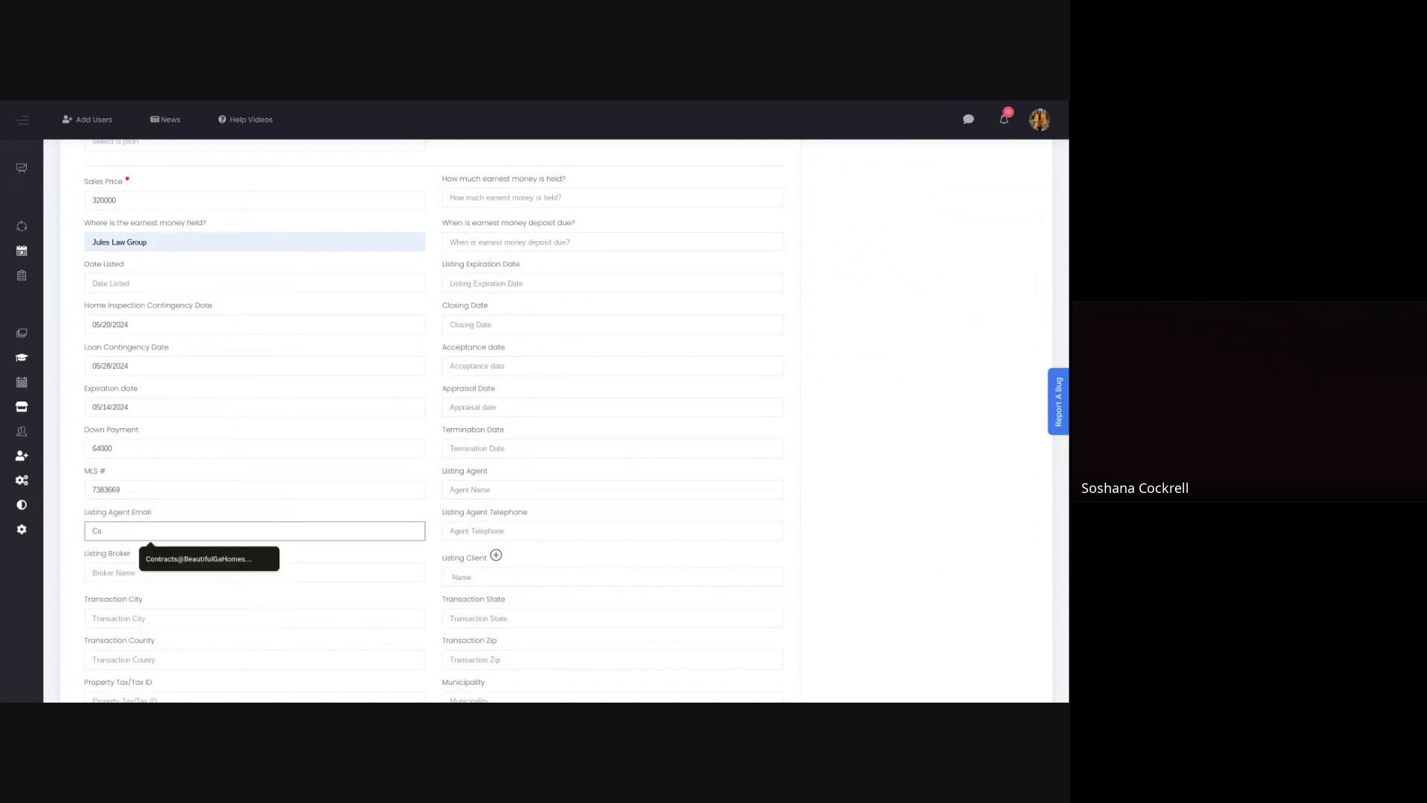
pyautogui.click(166, 556)
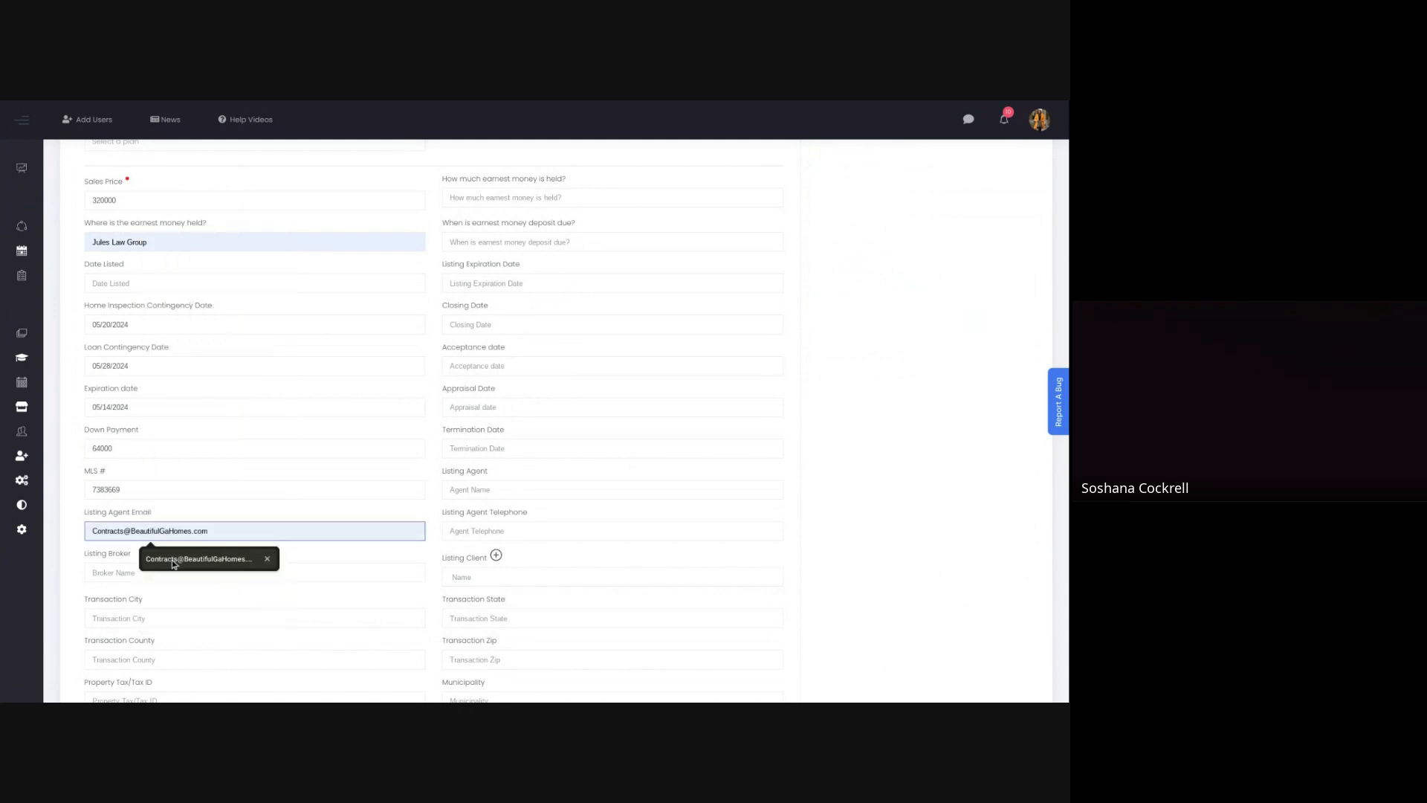
# Step: Enter Beautiful Georgia Homes, LLC as the listing broker
pyautogui.click(105, 573)
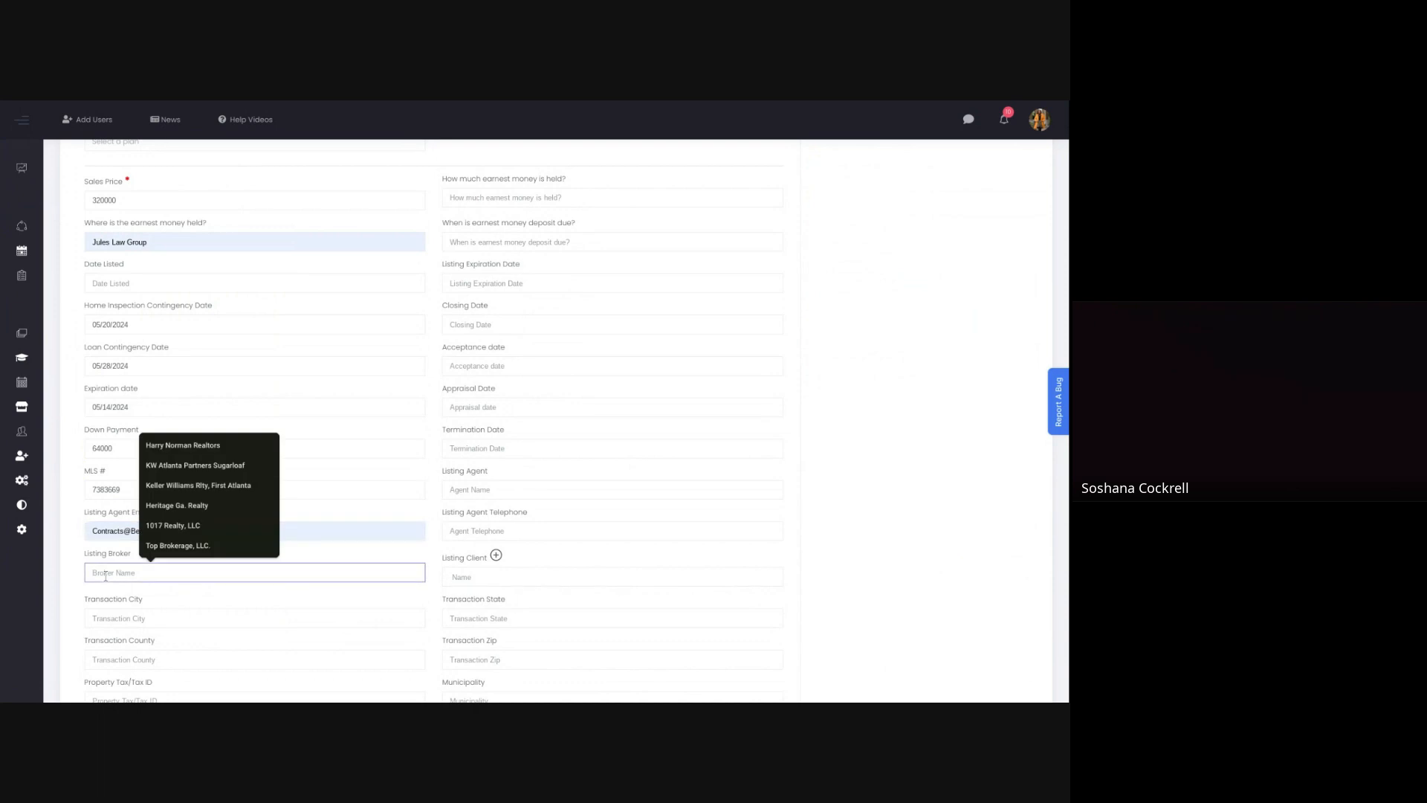
pyautogui.write('B')
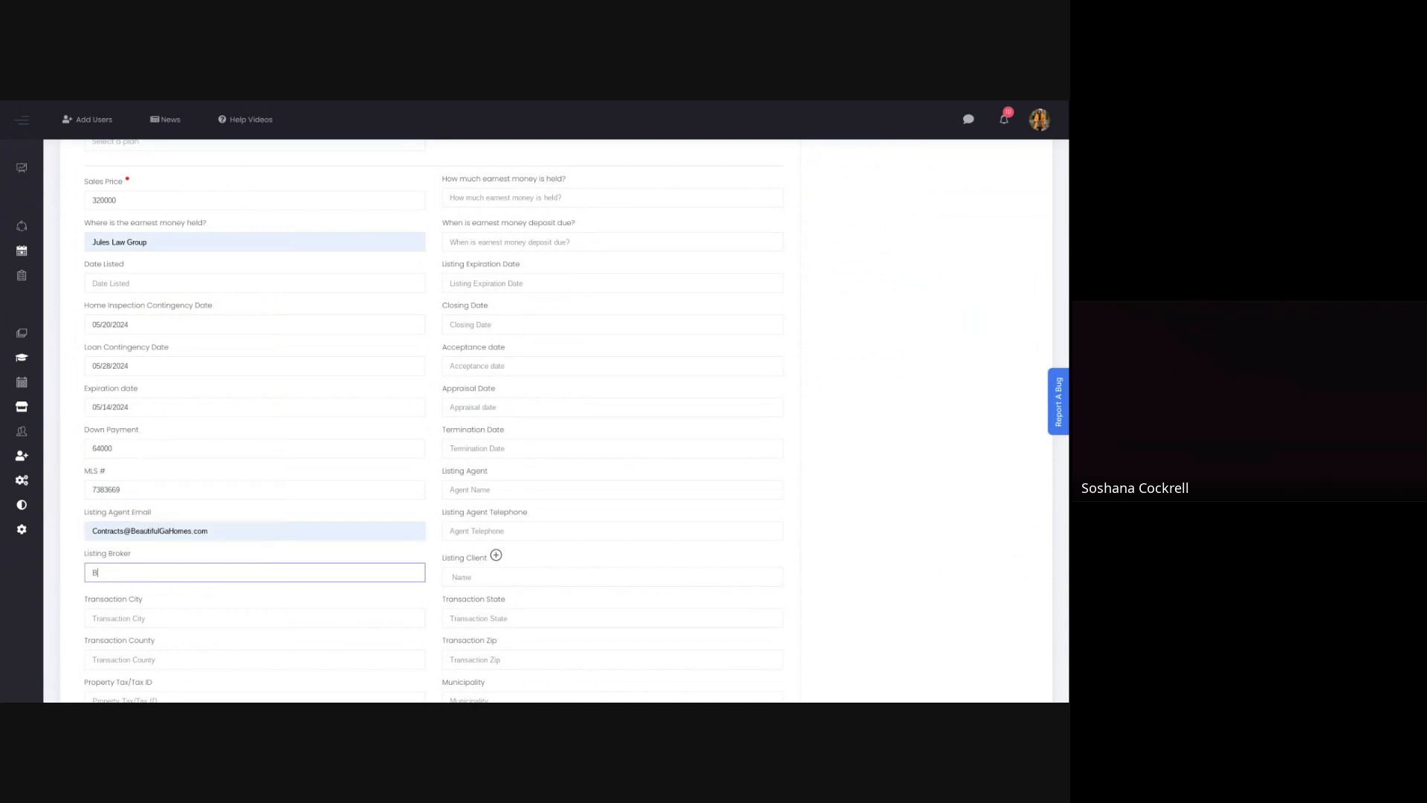
pyautogui.write('eautiful Georgia Homes, LLC.')
pyautogui.press('Tab')
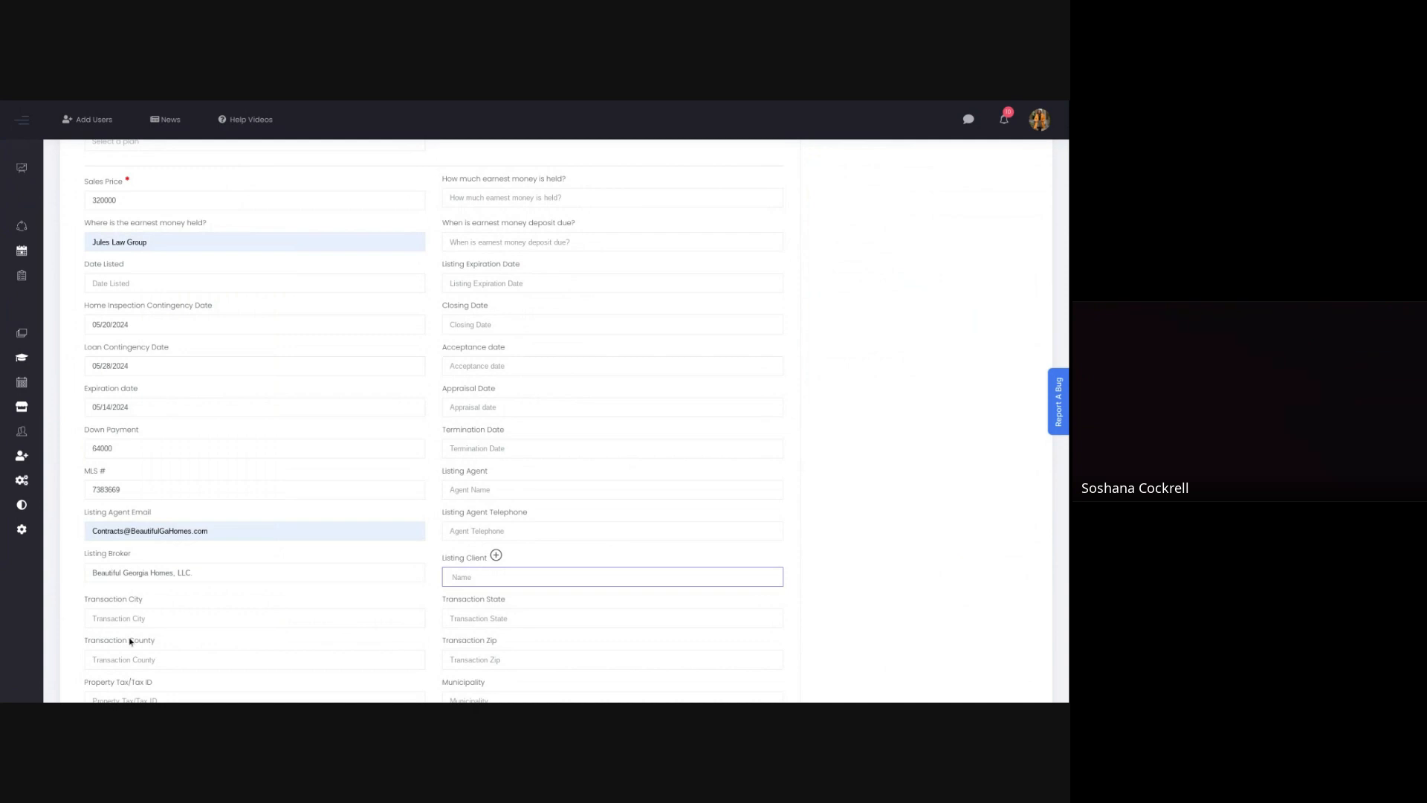
# Step: Set the transaction city to Snellville and the transaction county to Gwinnett
pyautogui.click(135, 618)
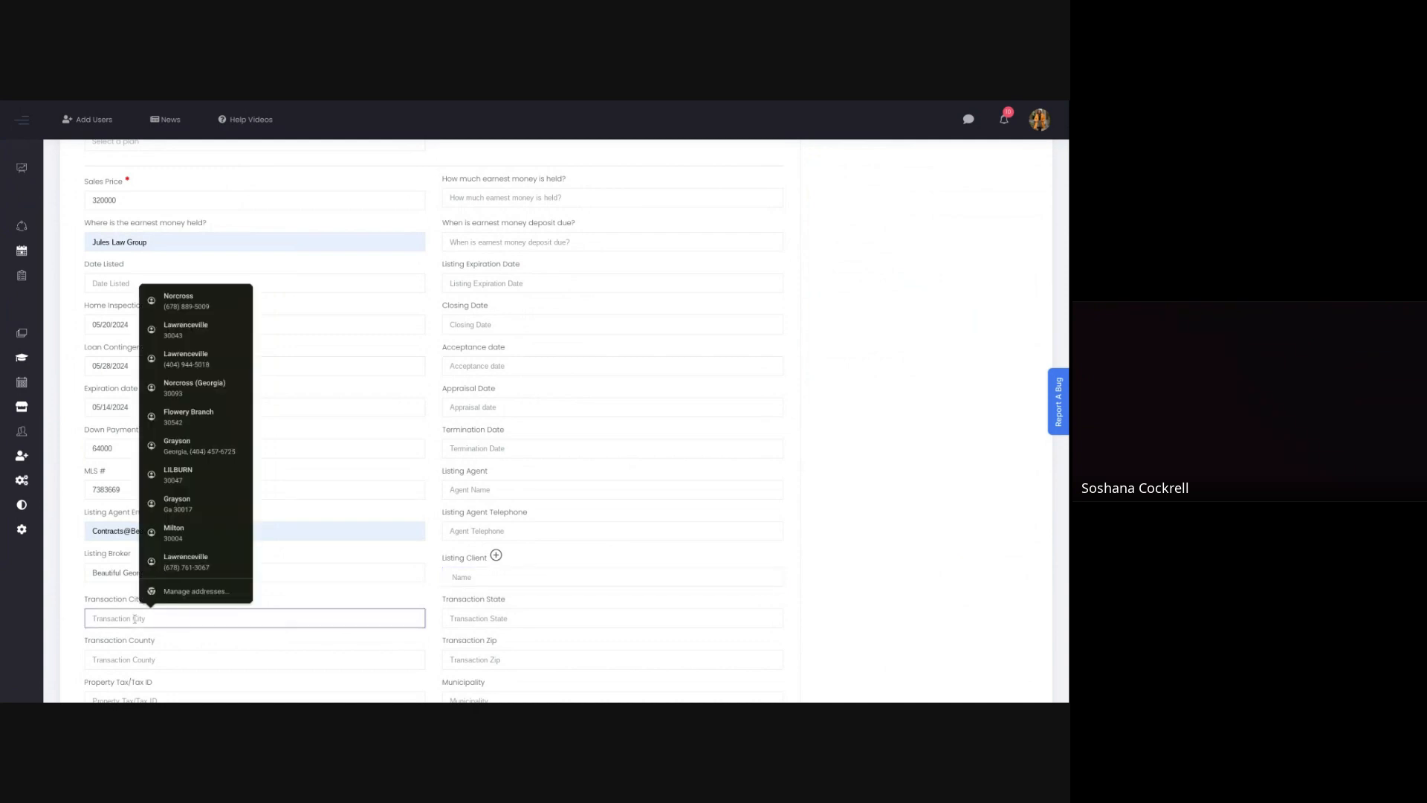
pyautogui.write('Snel')
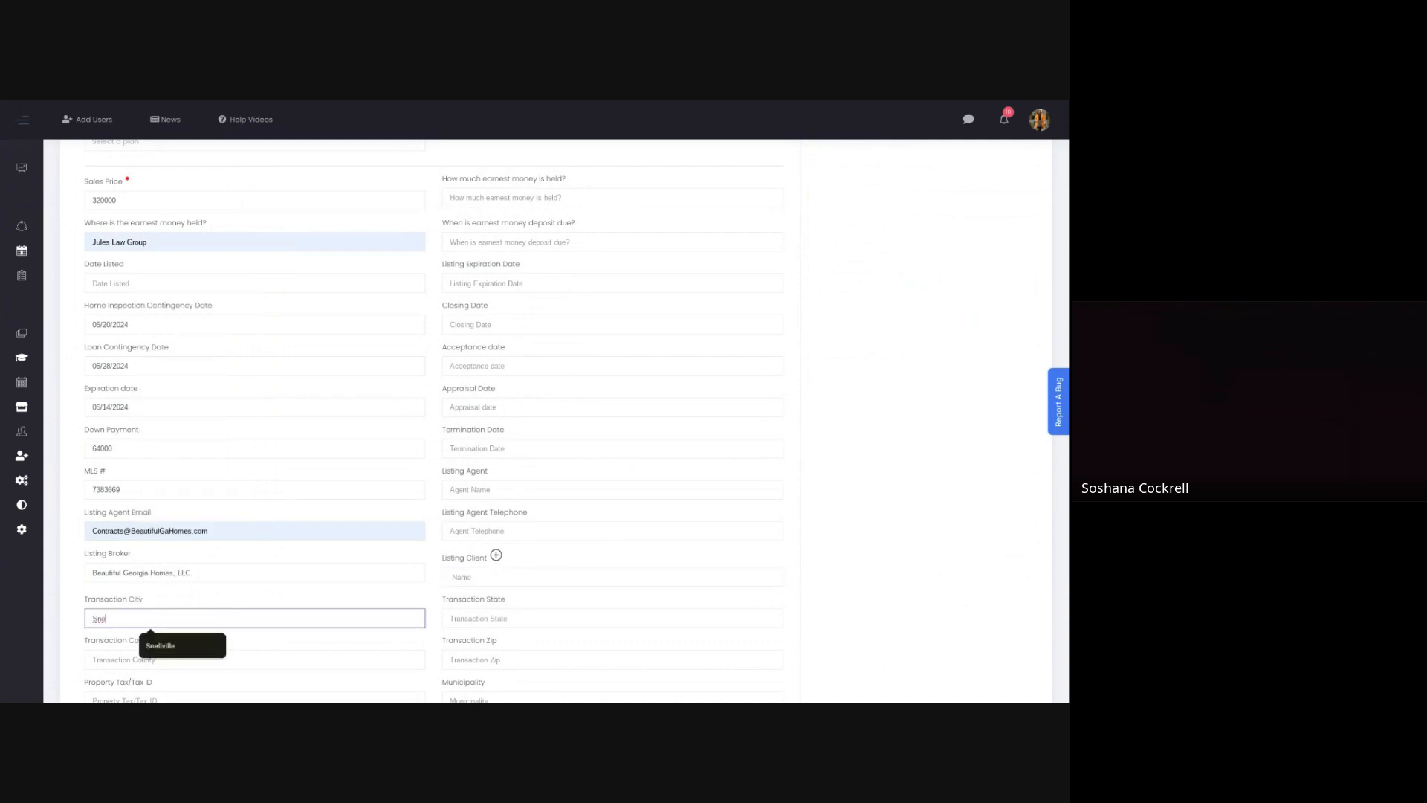
pyautogui.click(153, 644)
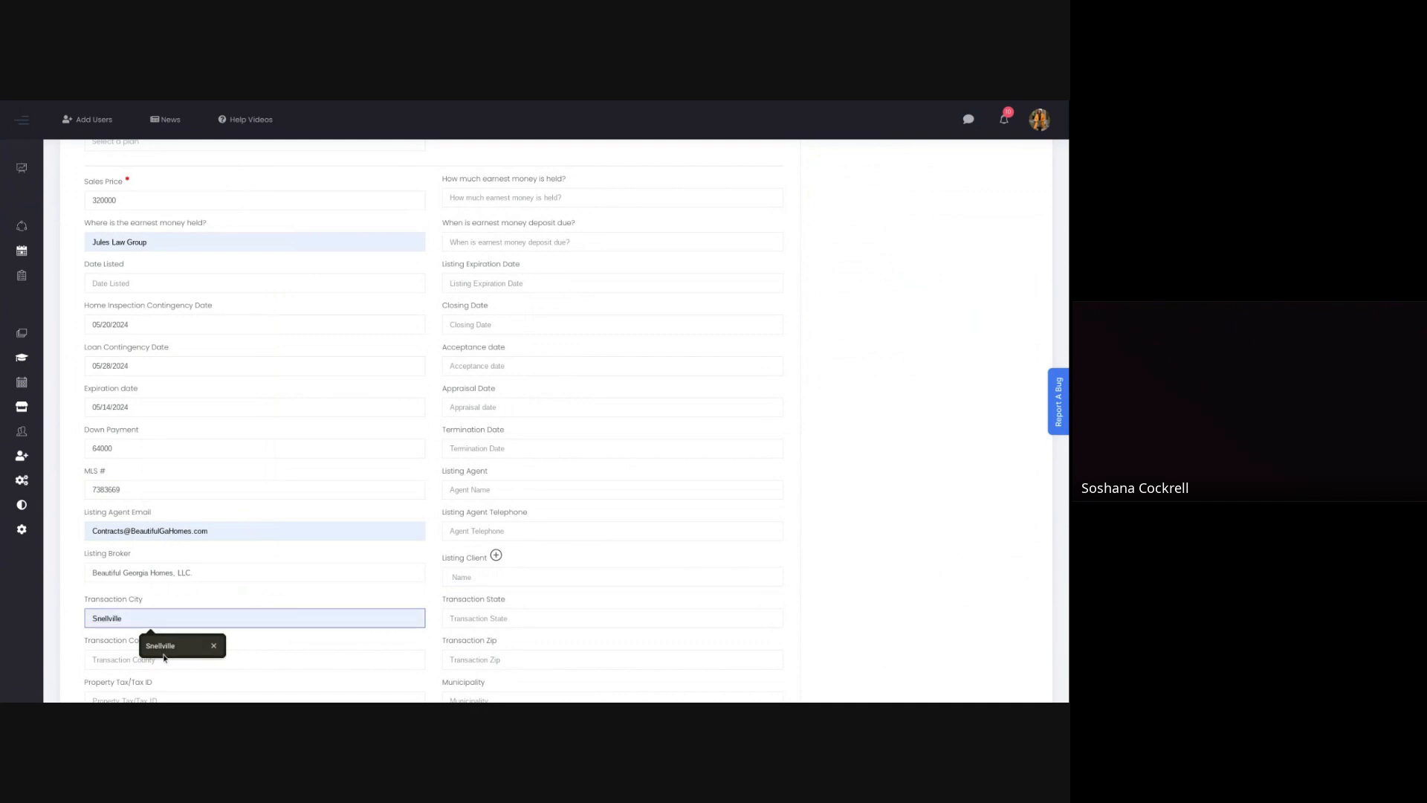
pyautogui.click(101, 663)
pyautogui.write('Gw')
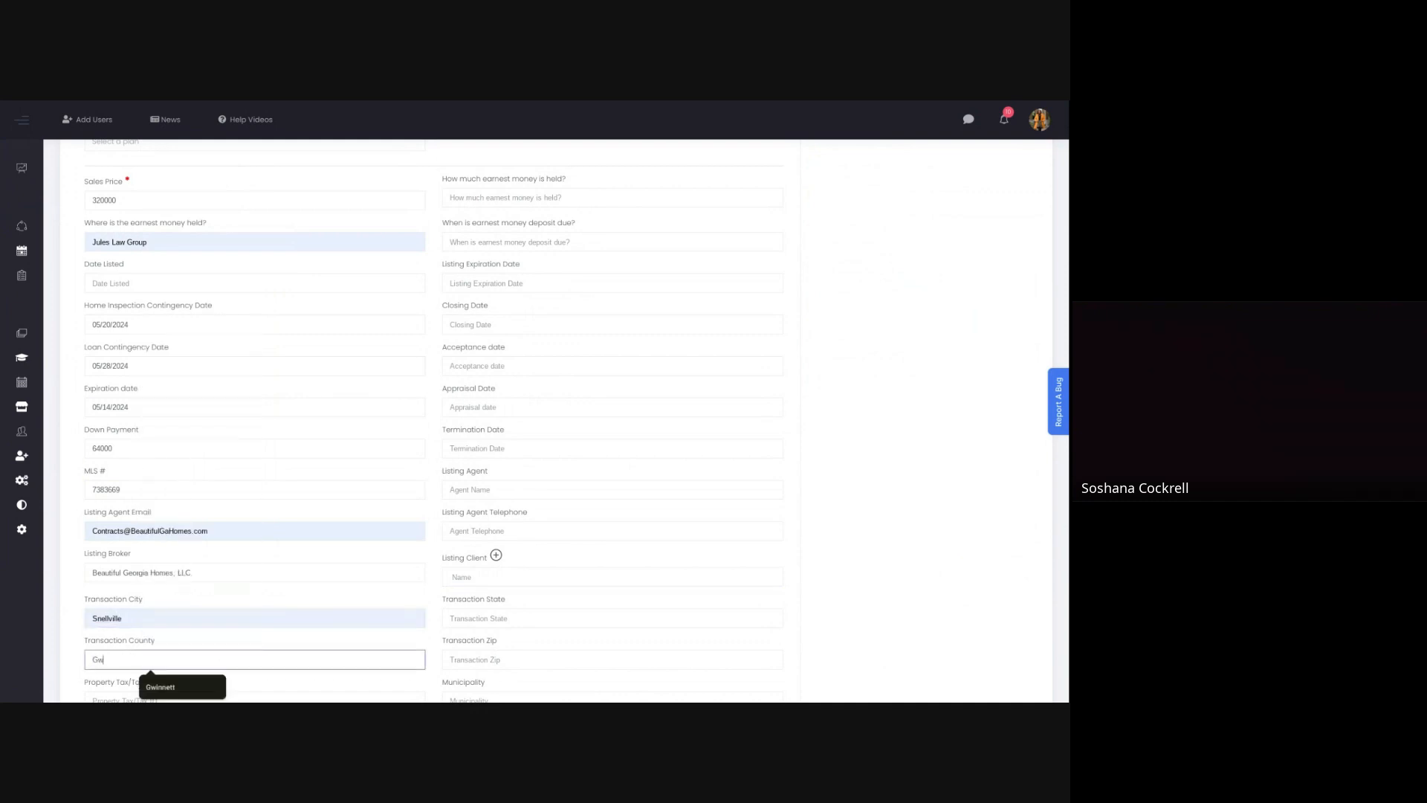
pyautogui.write('innett')
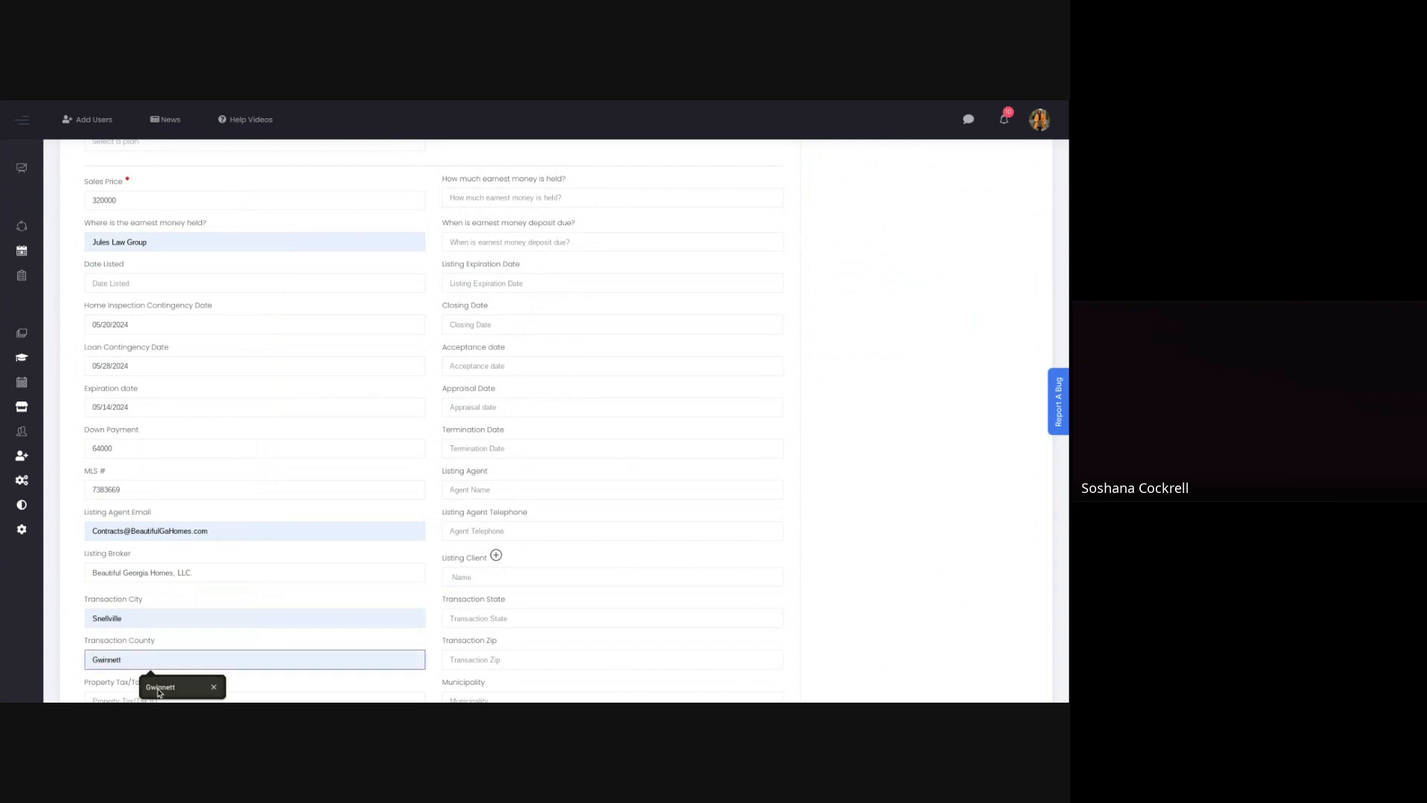
pyautogui.click(157, 686)
pyautogui.scroll(-1, 108, 647)
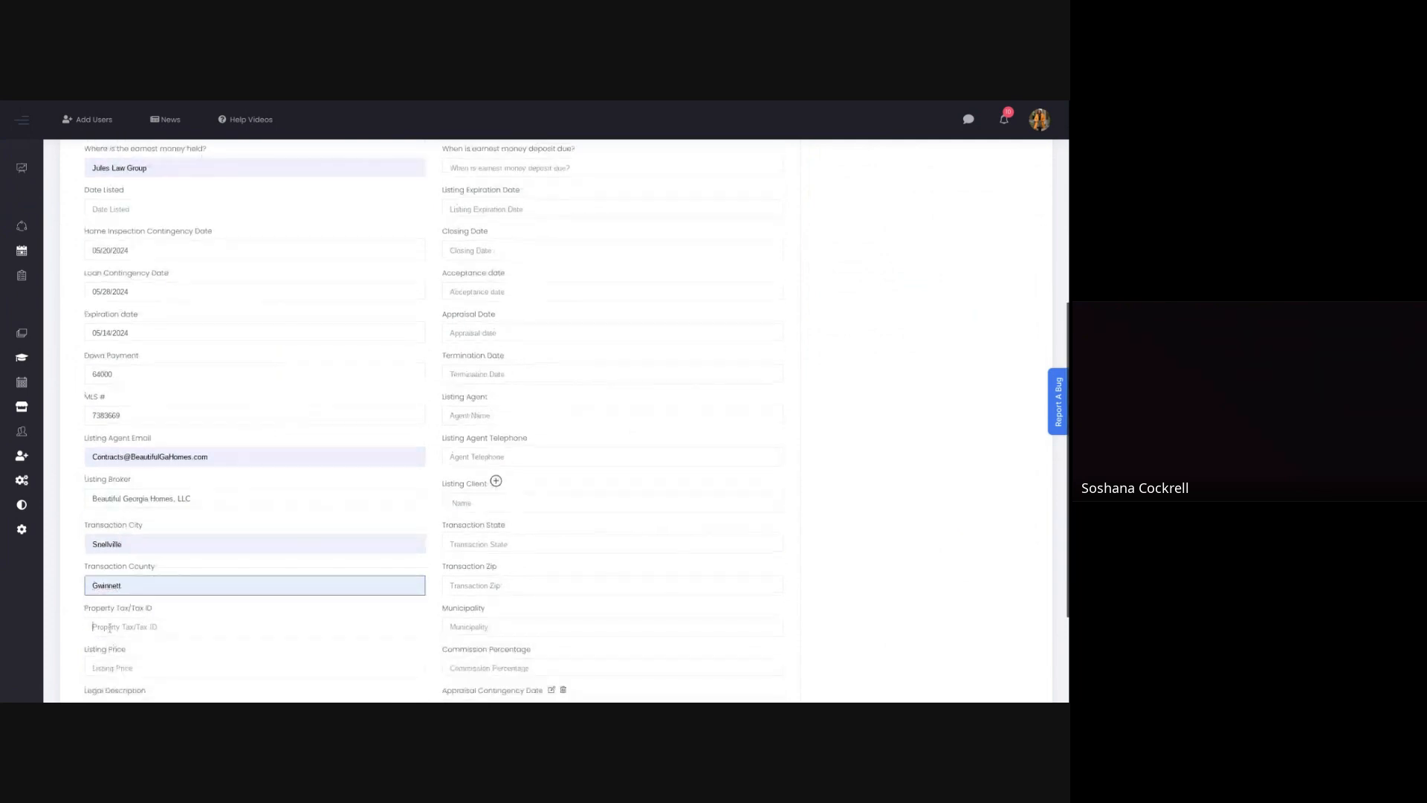
# Step: Enter the property's tax ID, correcting the mistyped digits
pyautogui.click(109, 628)
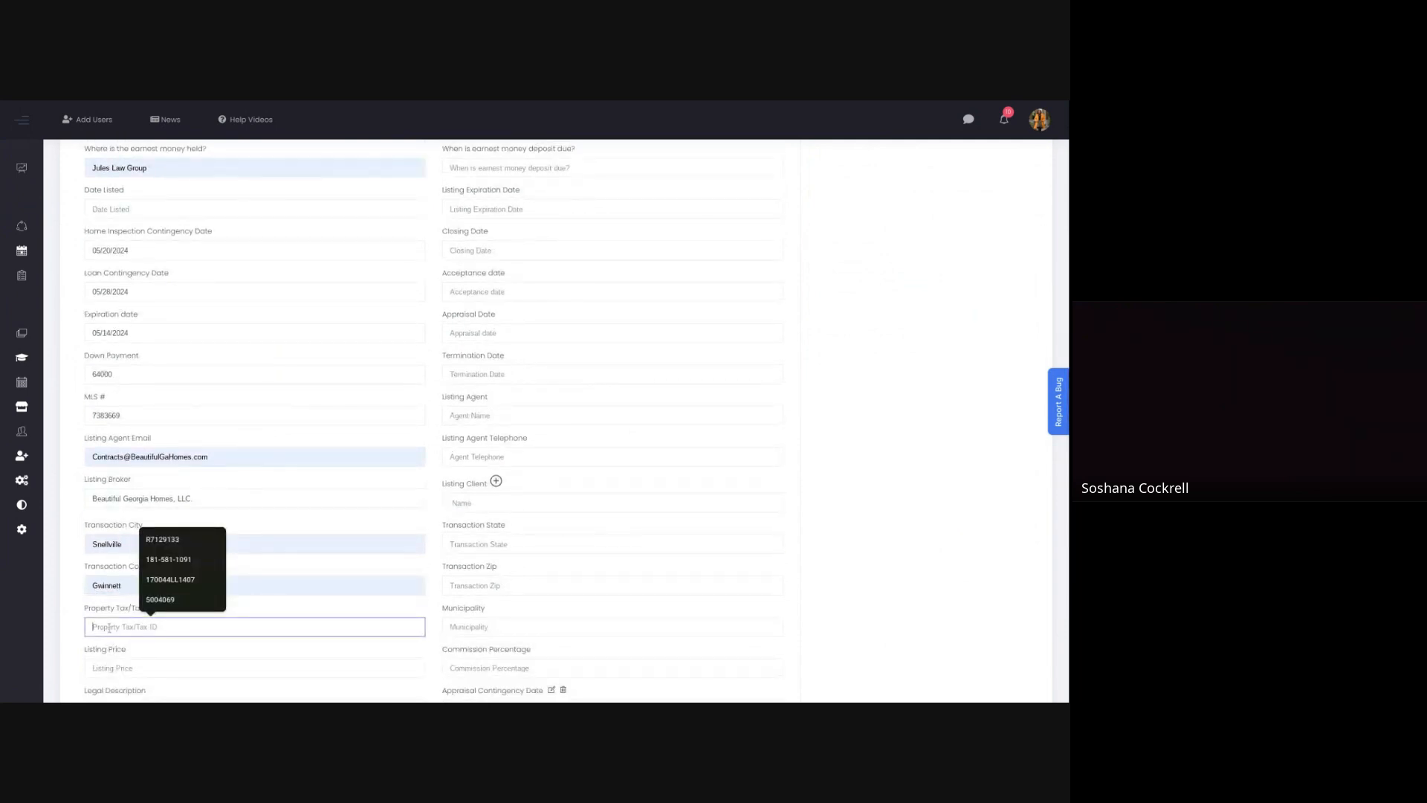
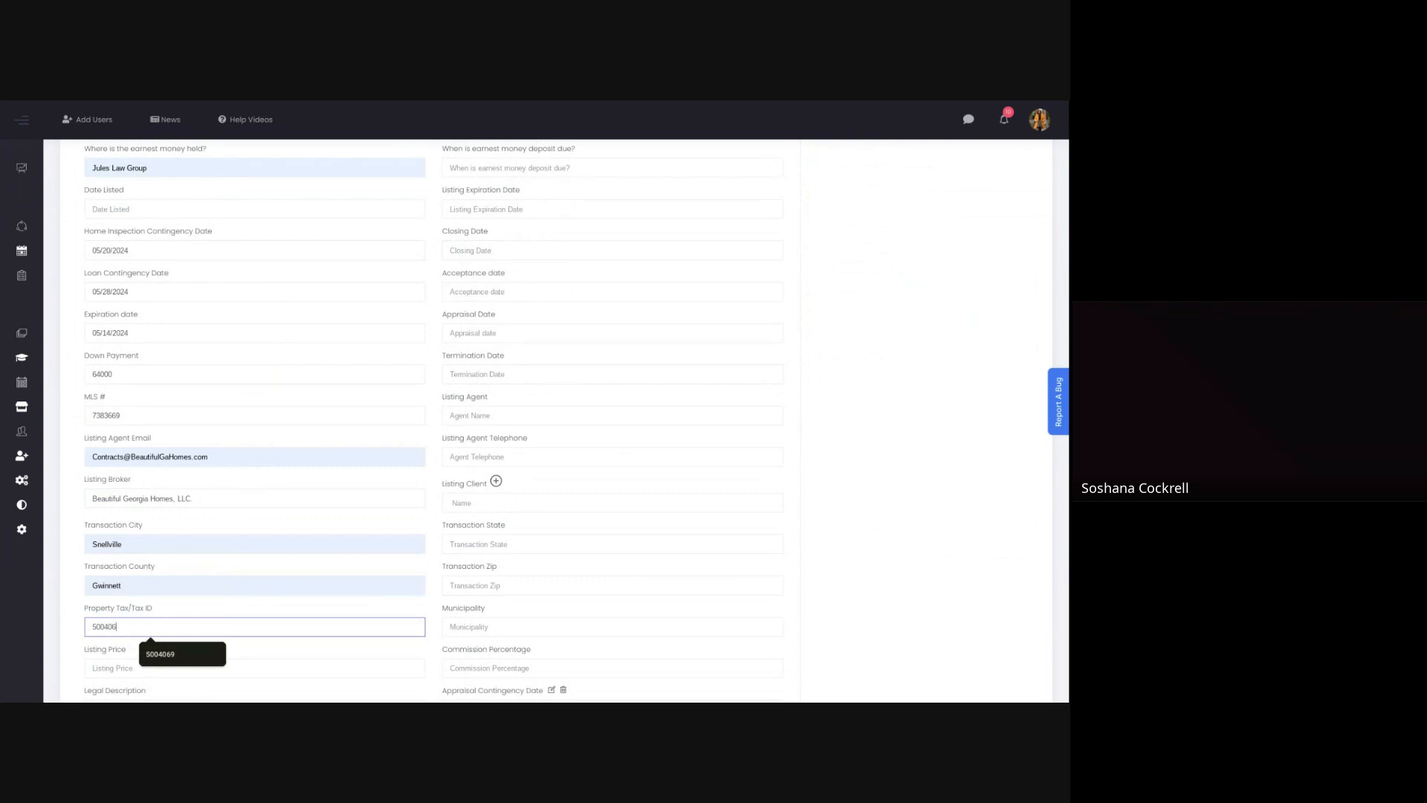
pyautogui.press('BackSpace')
pyautogui.press('BackSpace')
pyautogui.press('BackSpace')
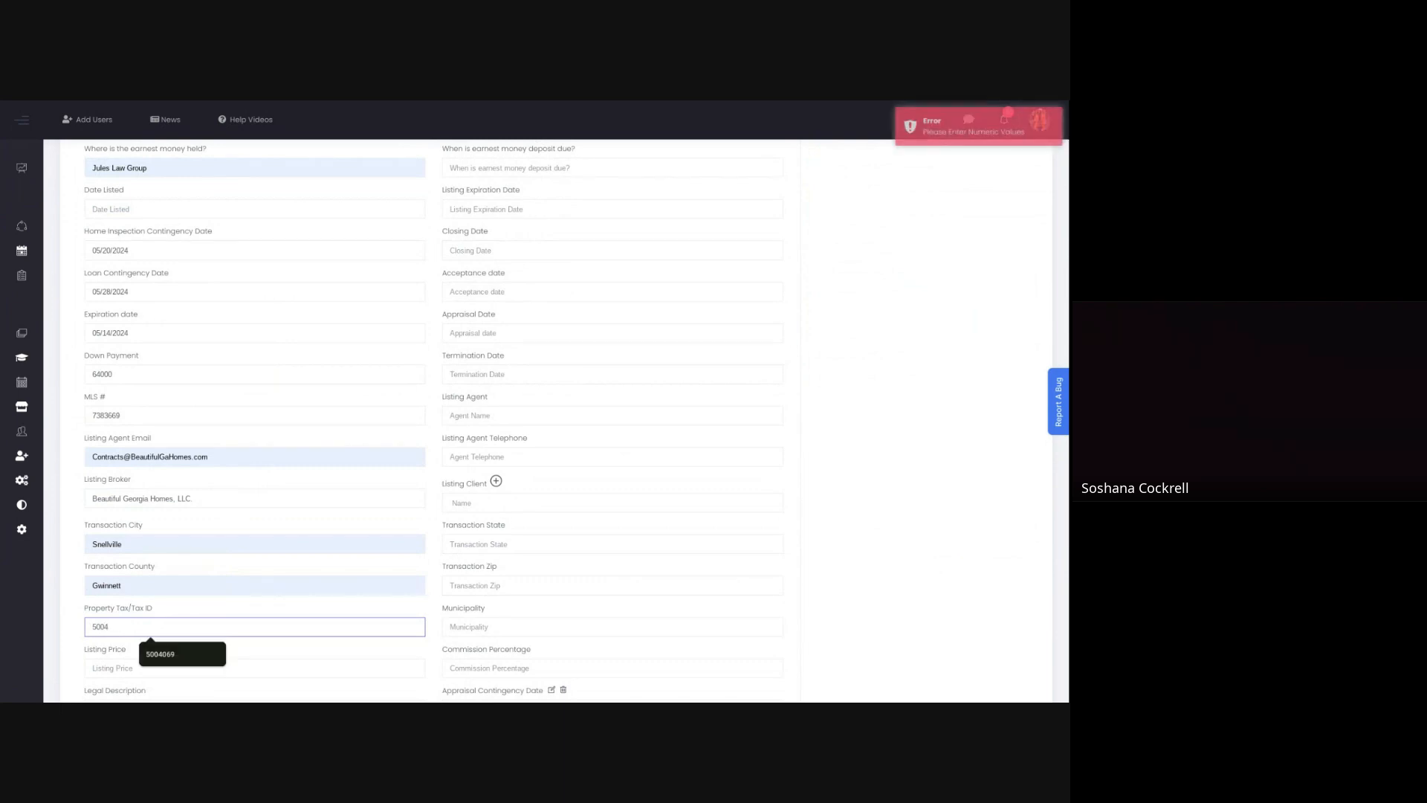
pyautogui.press('Tab')
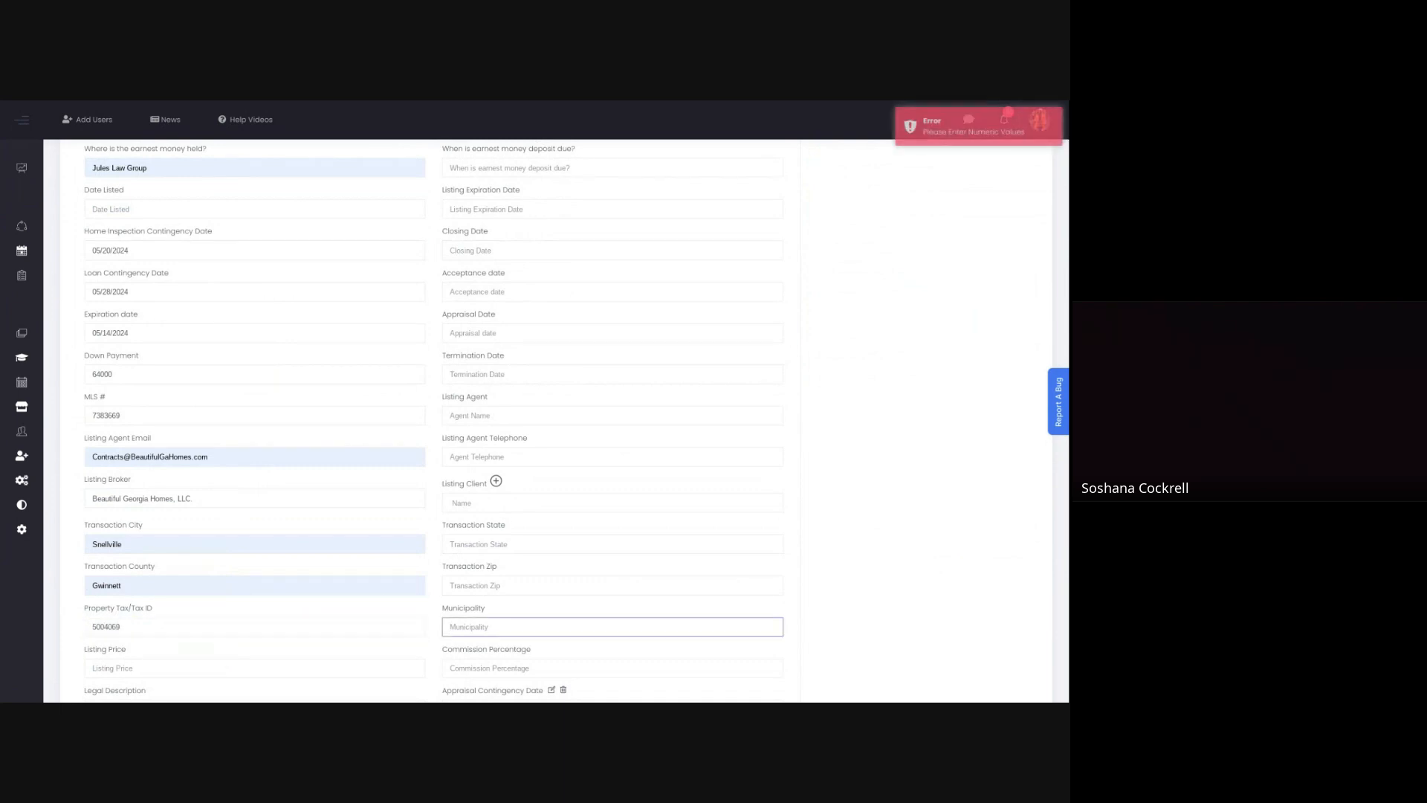
# Step: Set the listing price to 325000 and paste in the copied legal description of the Country Farms subdivision property
pyautogui.click(101, 667)
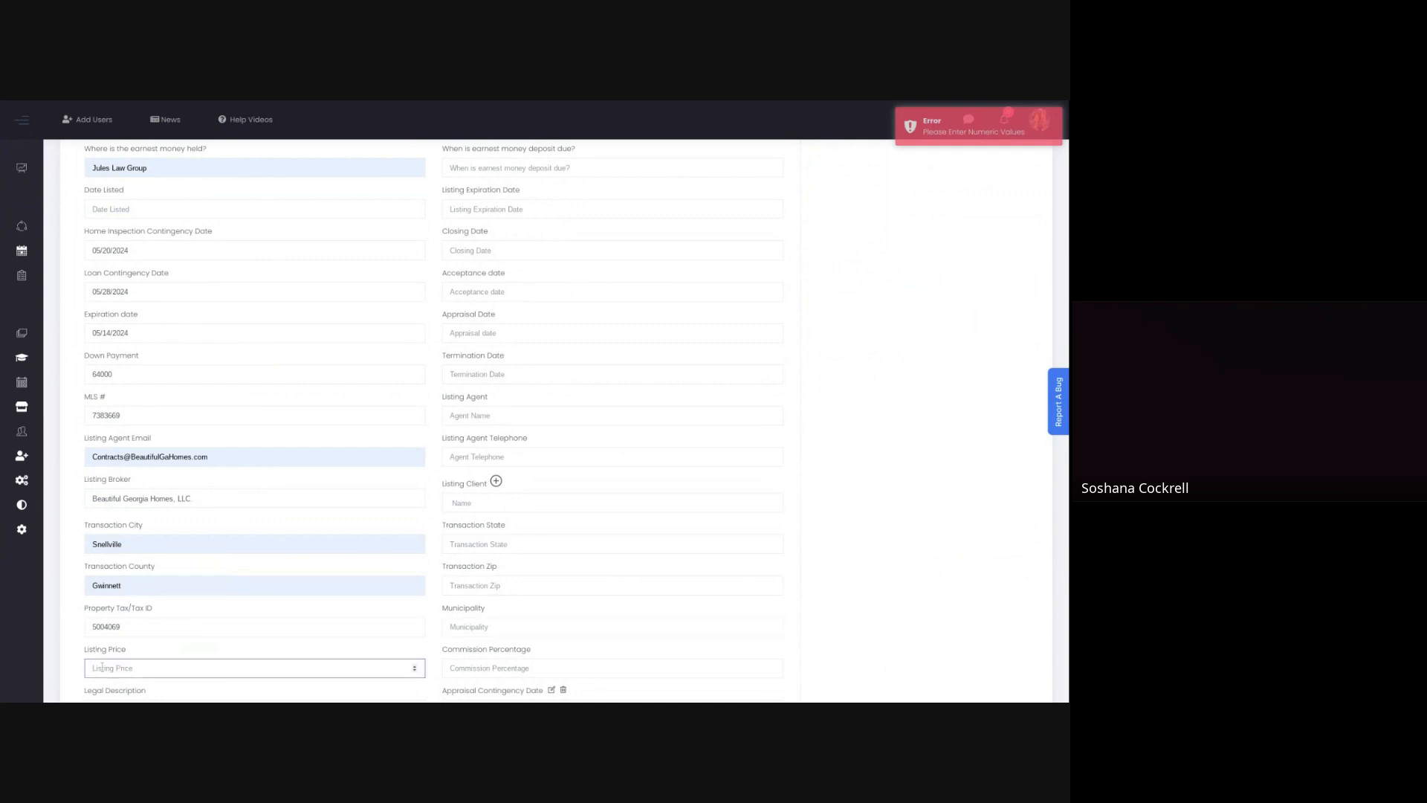
pyautogui.write('325000')
pyautogui.scroll(-2, 118, 654)
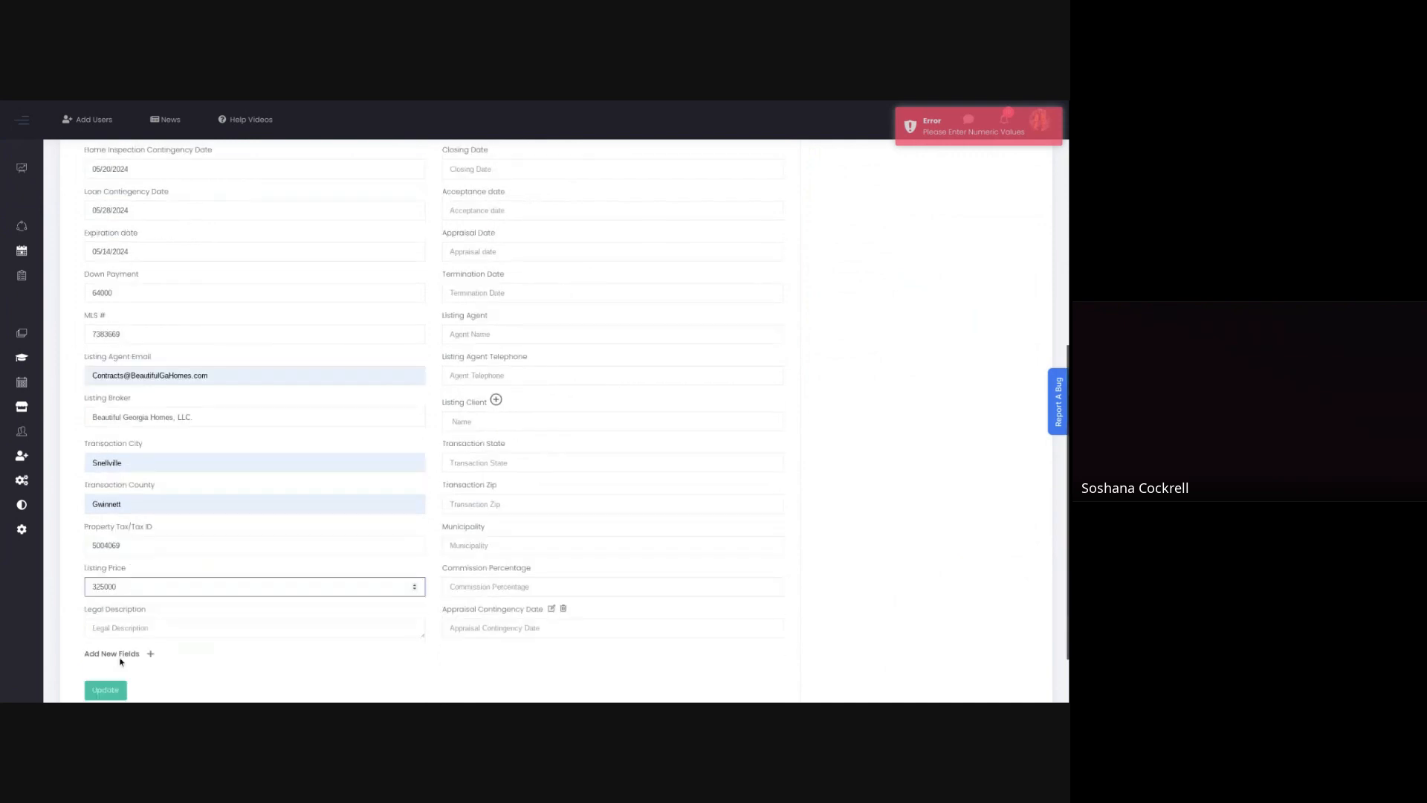
pyautogui.click(118, 626)
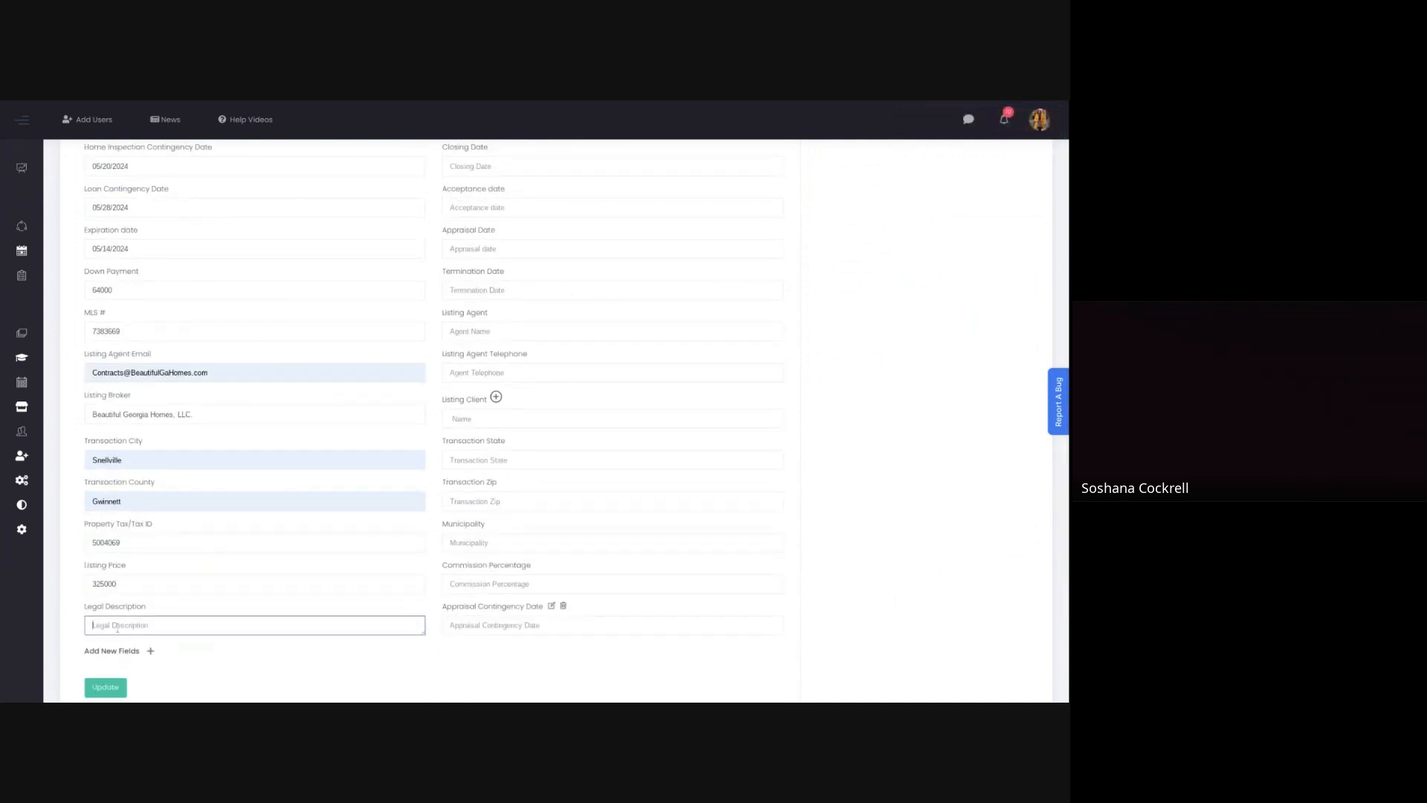
pyautogui.write('COUNTRY FARMS SUBDIVISION, PLAT BOOK #43, PAGE 230 GWINNETT COUNTY GEORGIA RECORDS.')
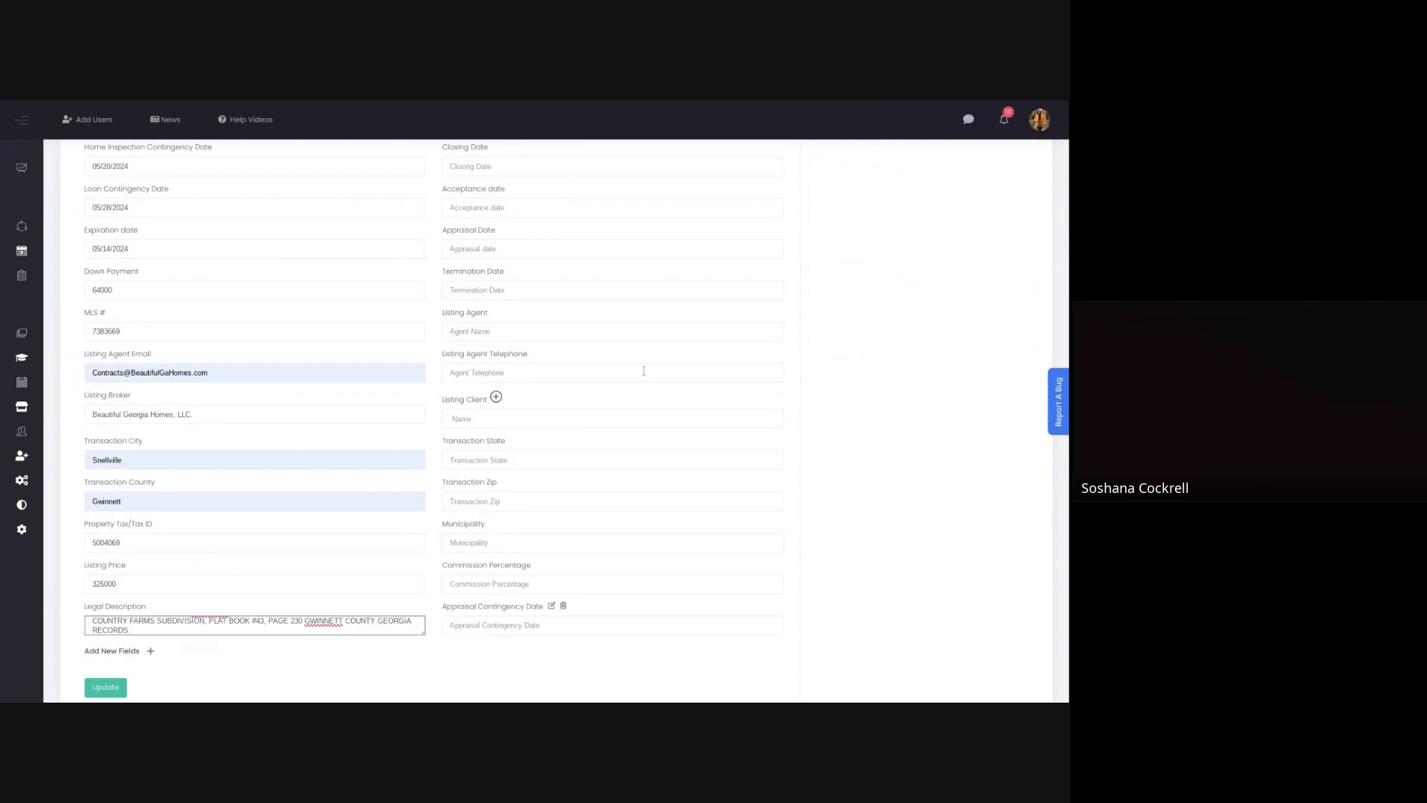
# Step: Enter 3000 as the earnest money held and set its deposit due date to 05/17/2024
pyautogui.scroll(8, 558, 327)
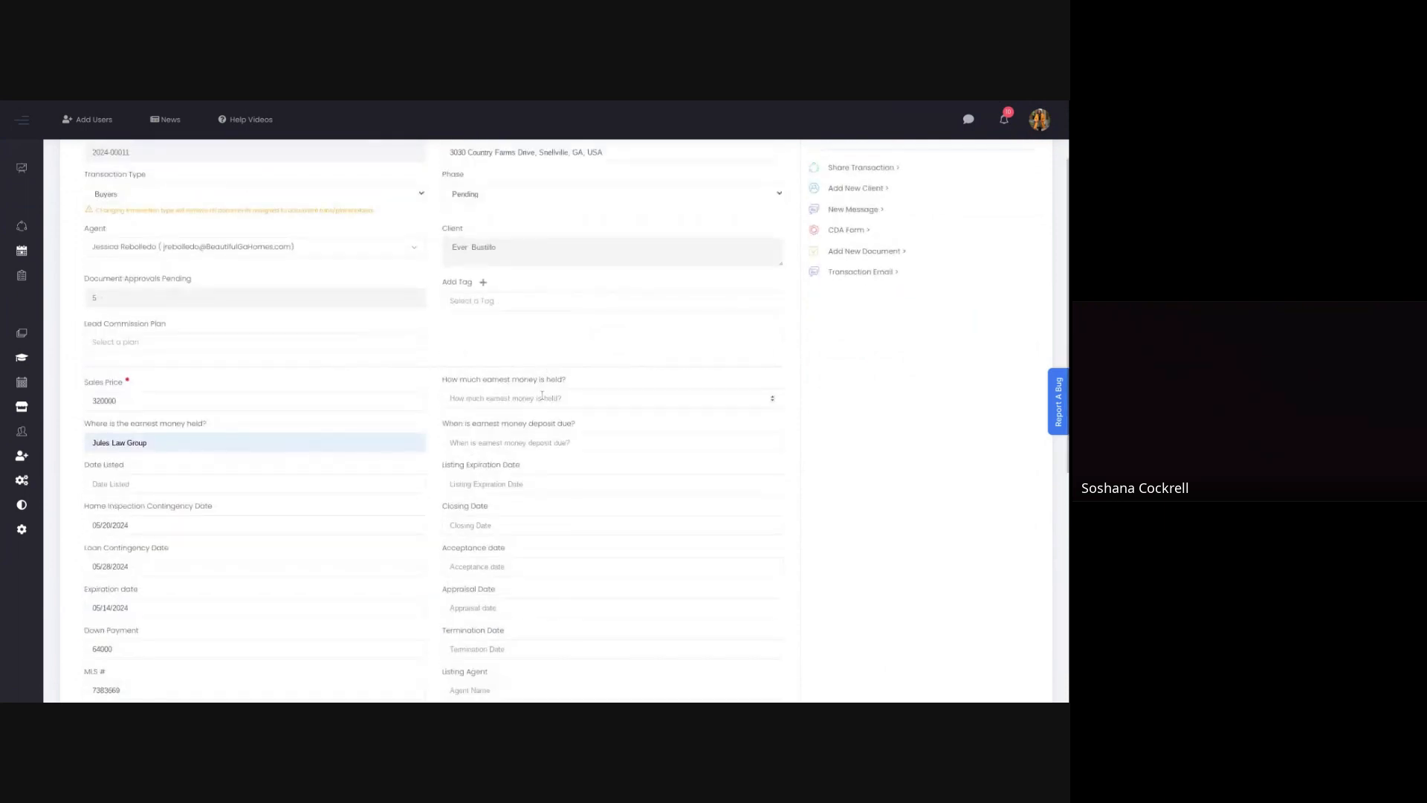
pyautogui.click(536, 398)
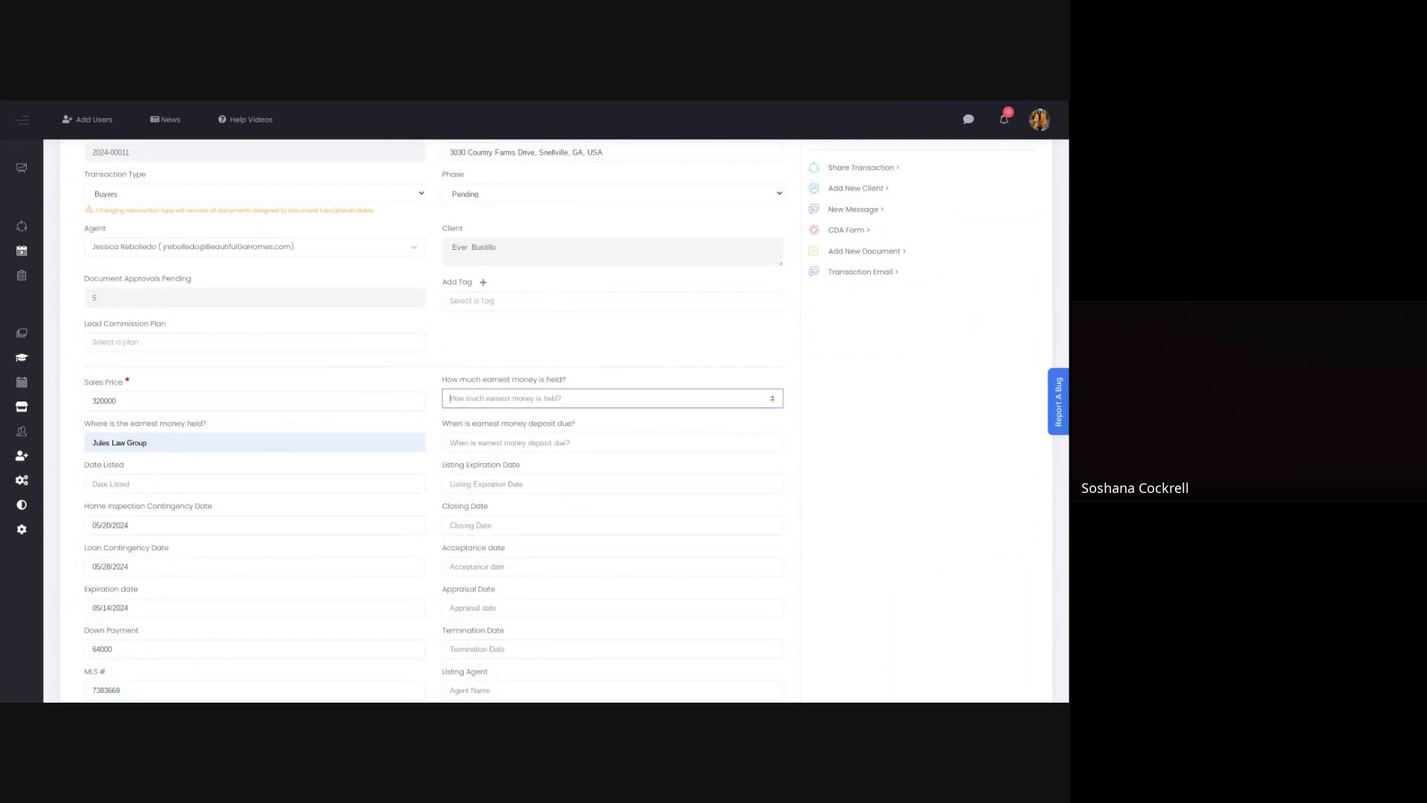
pyautogui.write('3000')
pyautogui.click(473, 442)
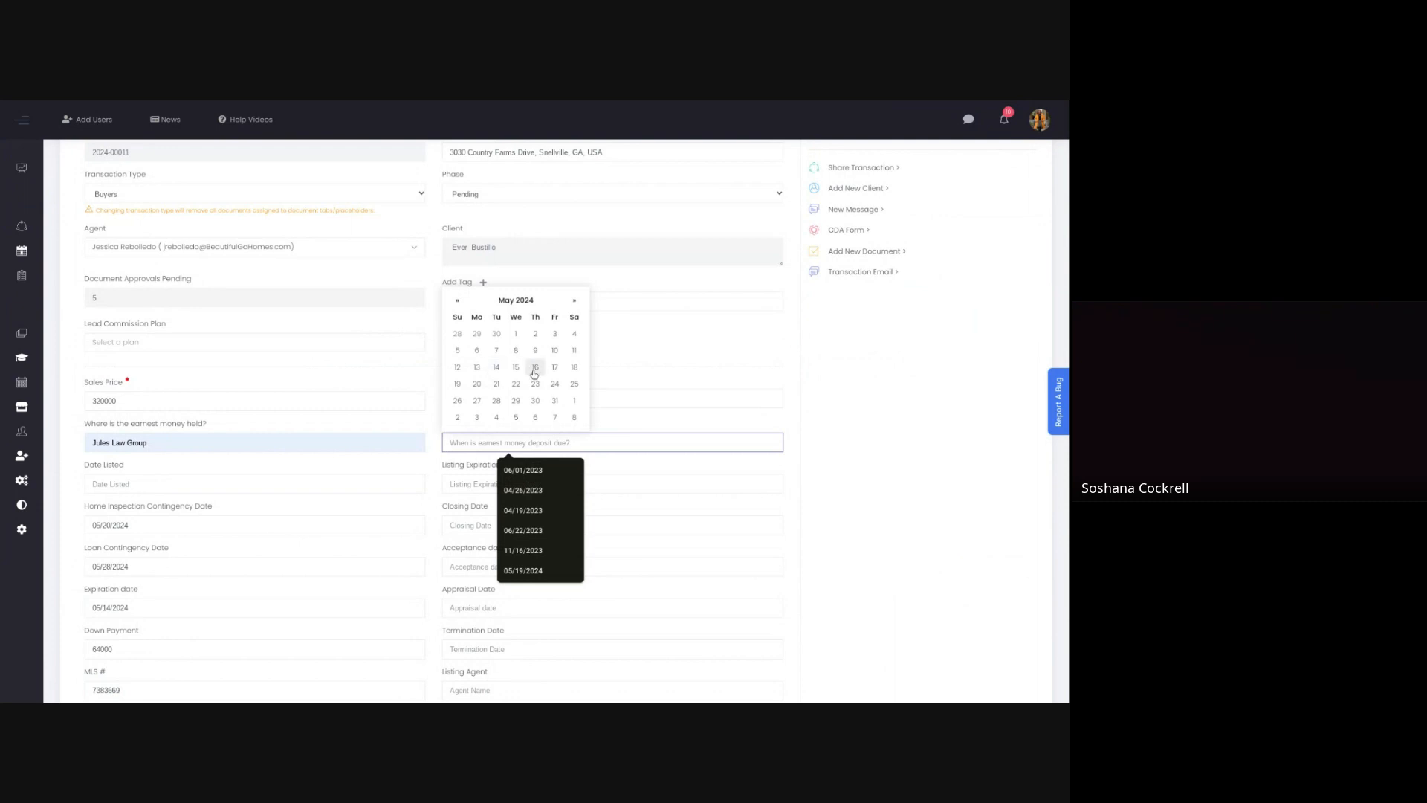
pyautogui.click(555, 368)
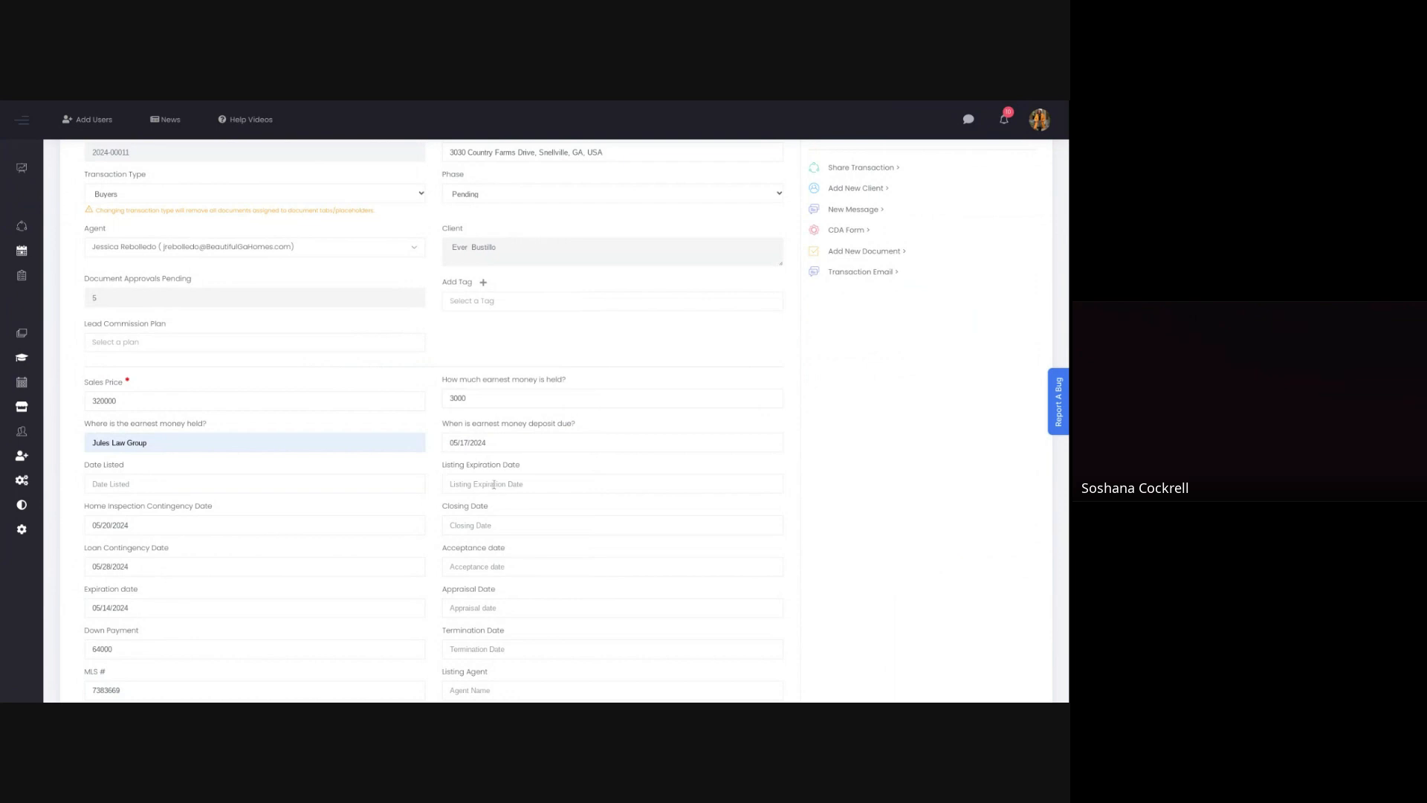
# Step: Set the closing date to 07/03/2024 and the acceptance date to 05/14/2024
pyautogui.click(459, 525)
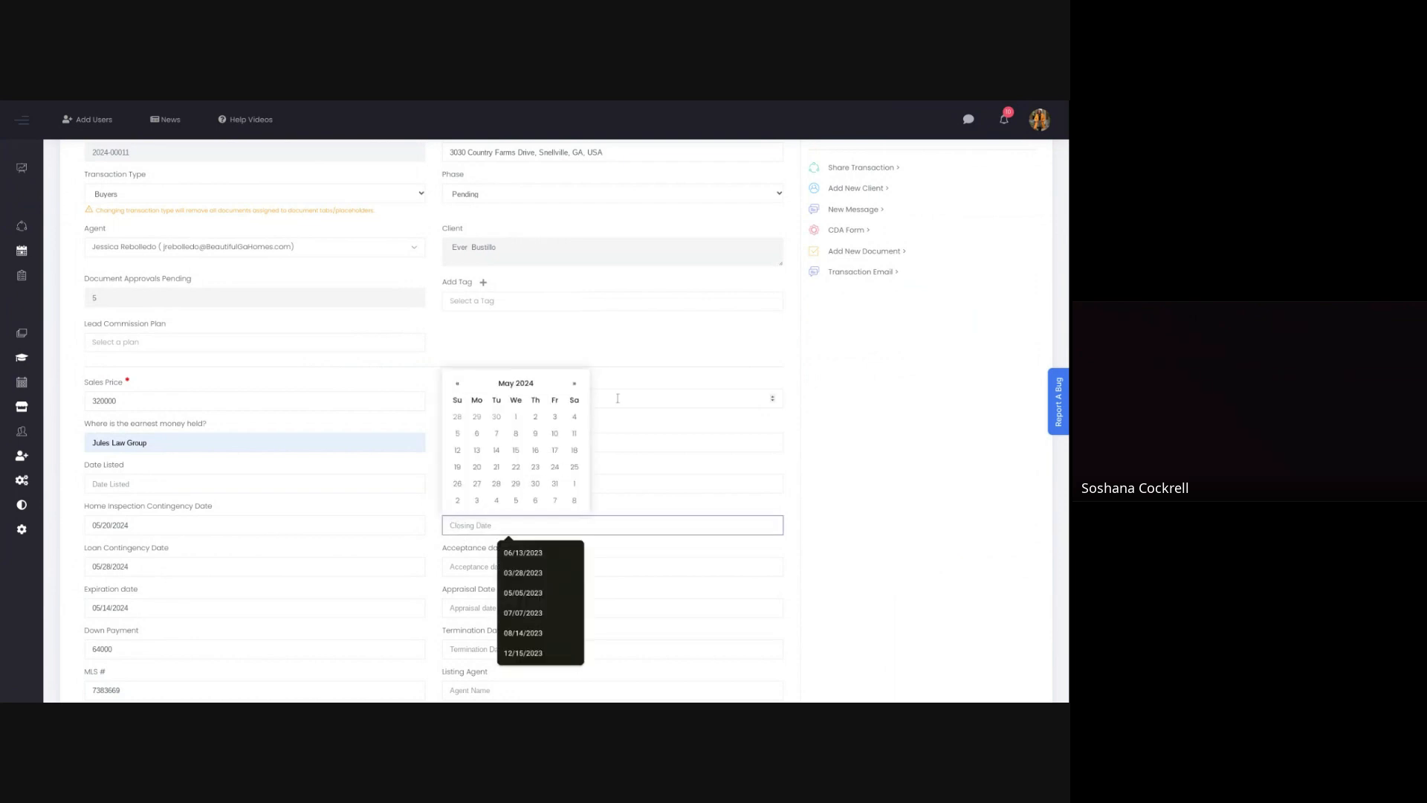
pyautogui.click(574, 383)
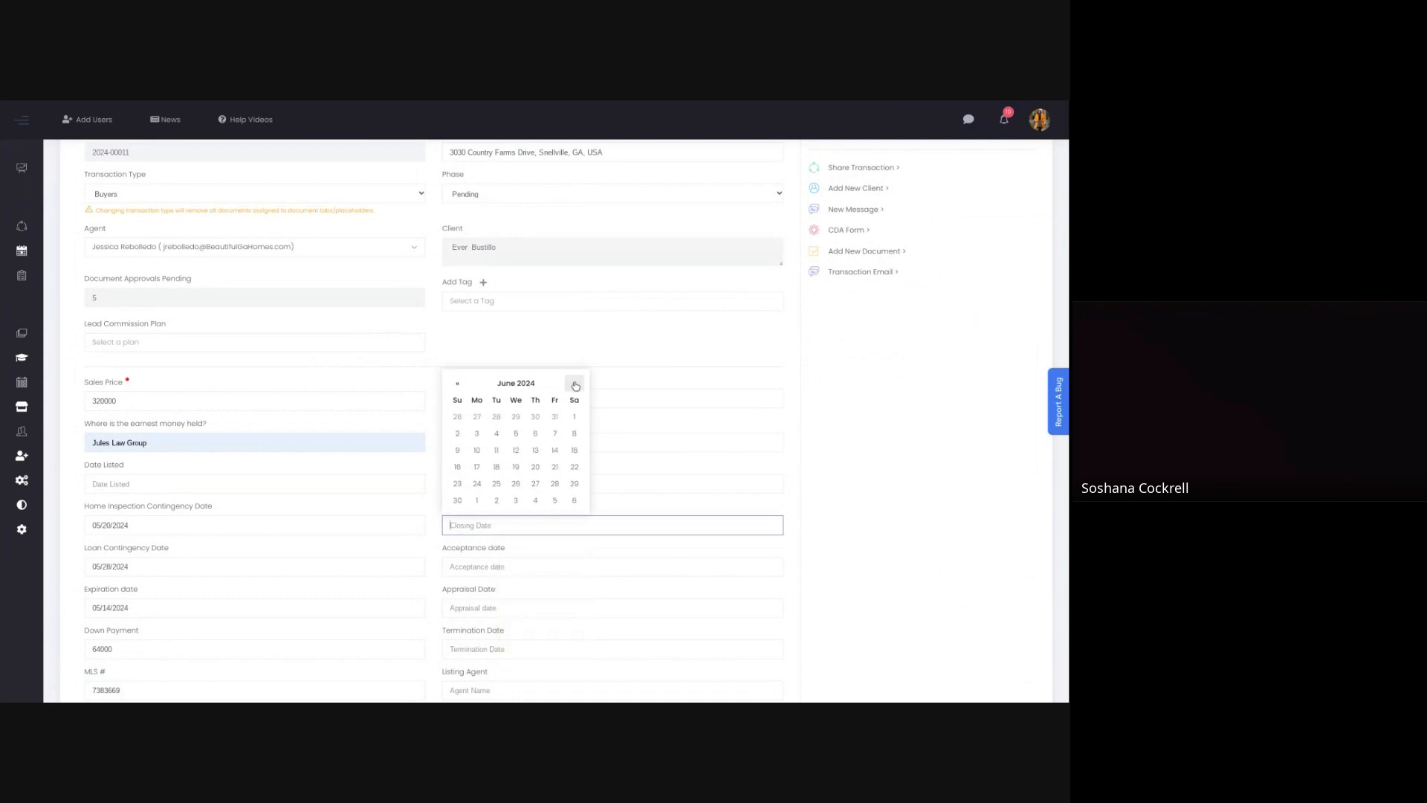
pyautogui.click(575, 383)
pyautogui.click(516, 419)
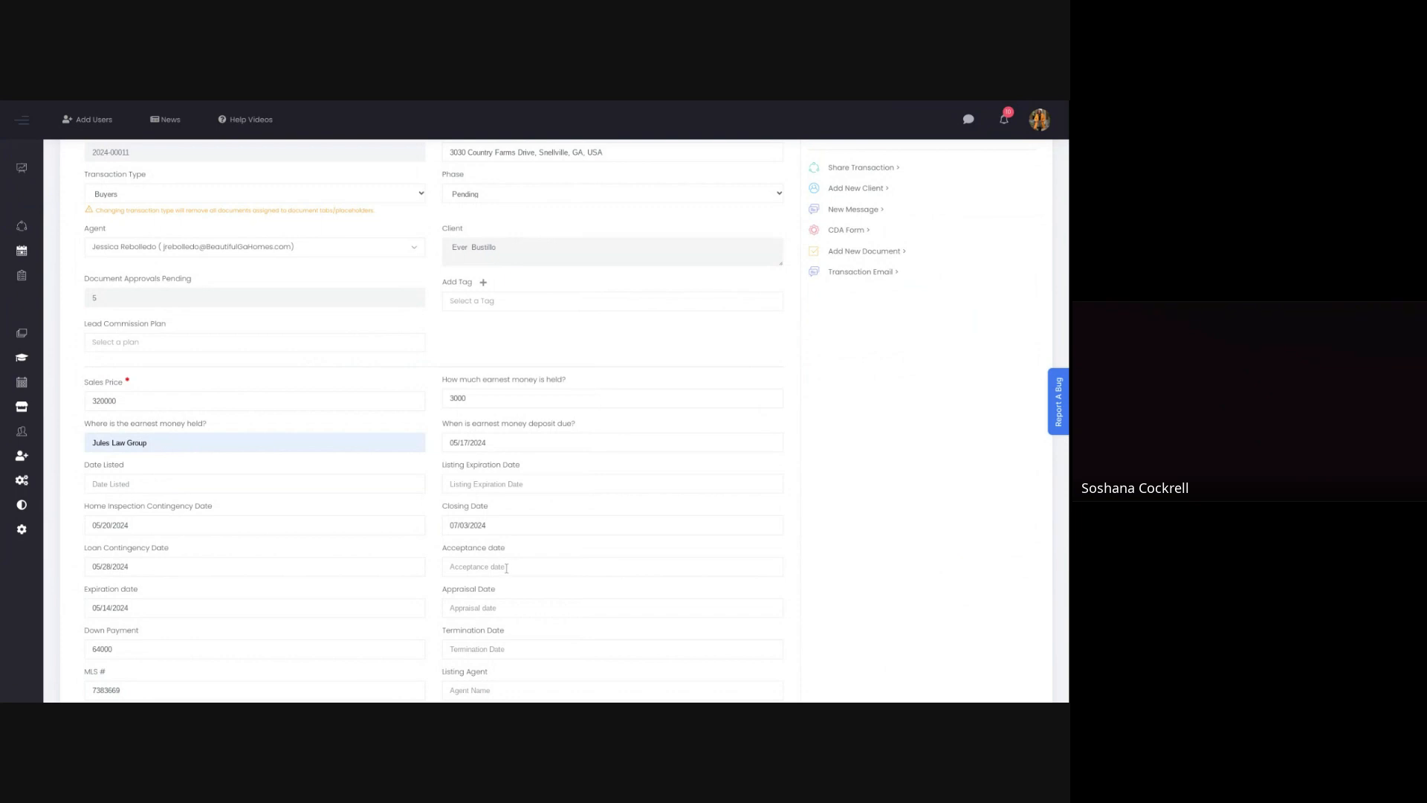
pyautogui.scroll(-1, 499, 570)
pyautogui.click(454, 505)
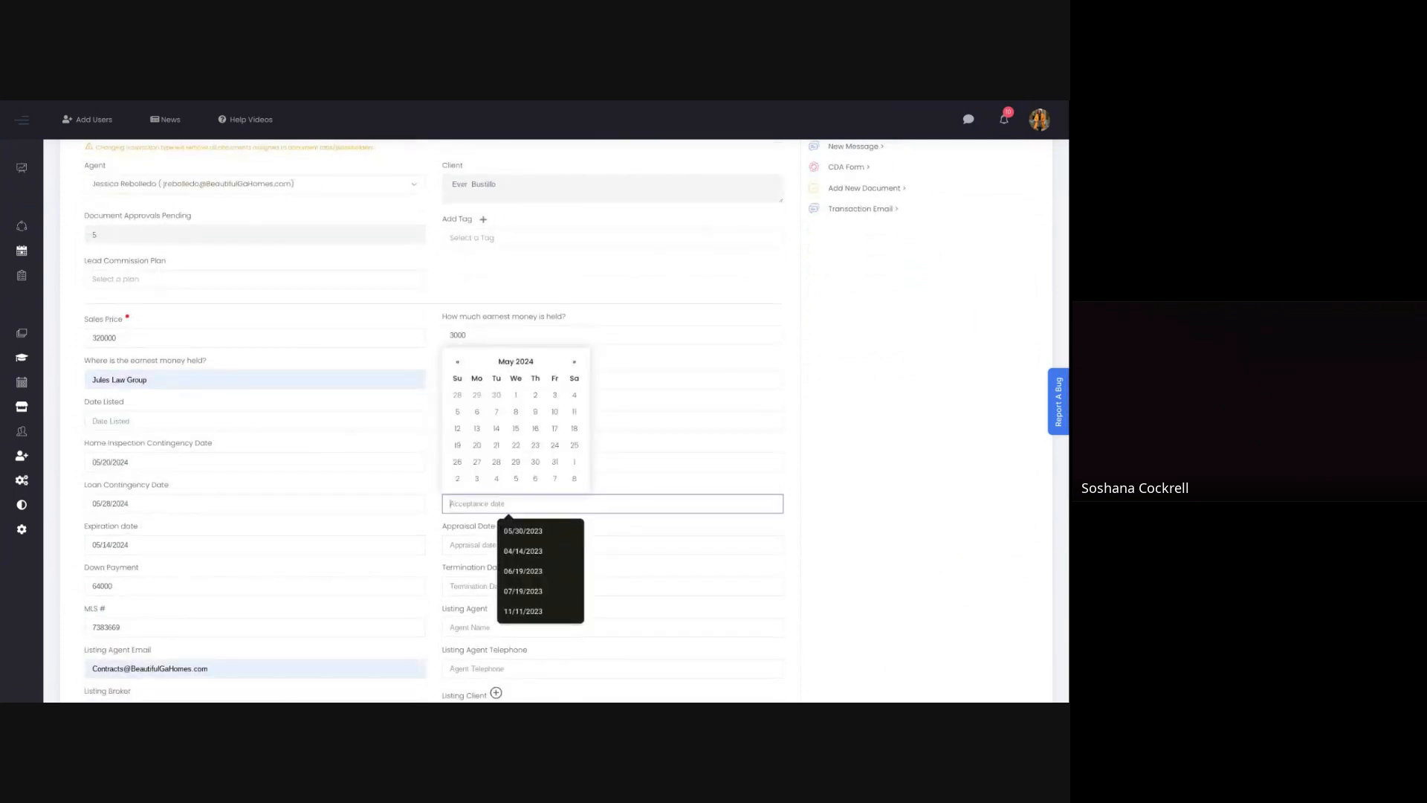
pyautogui.click(497, 428)
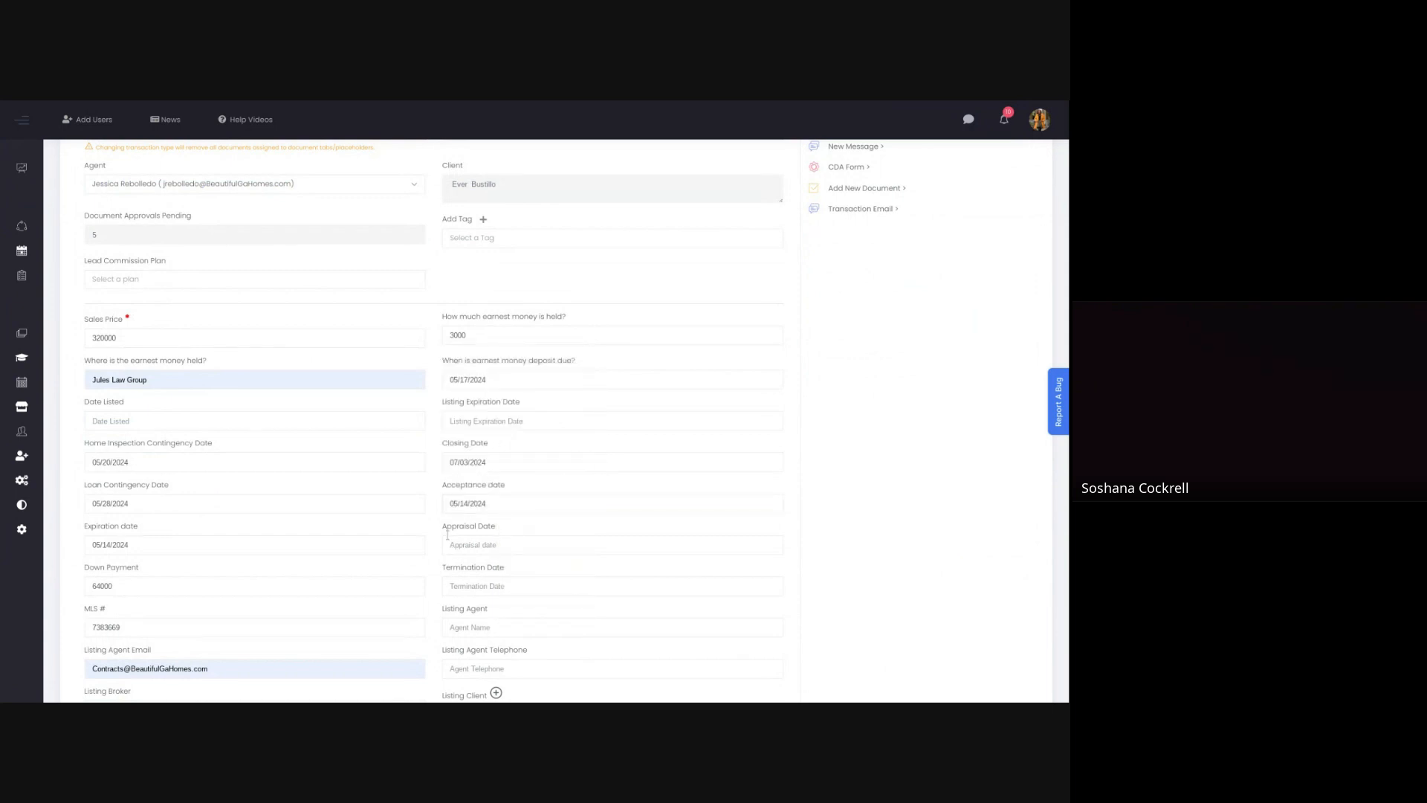
# Step: Enter the listing agent's full name and telephone number
pyautogui.scroll(-1, 454, 532)
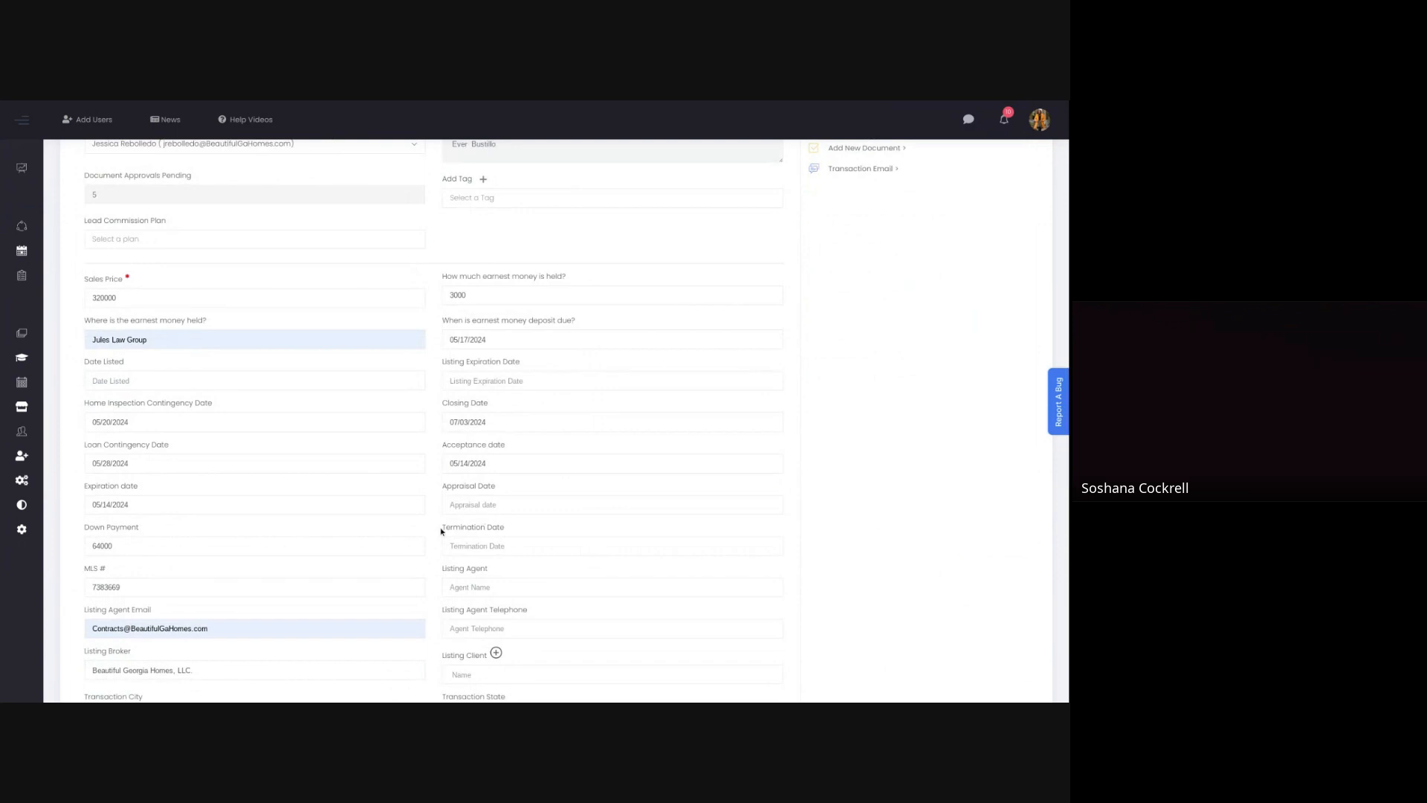
pyautogui.scroll(-1, 445, 528)
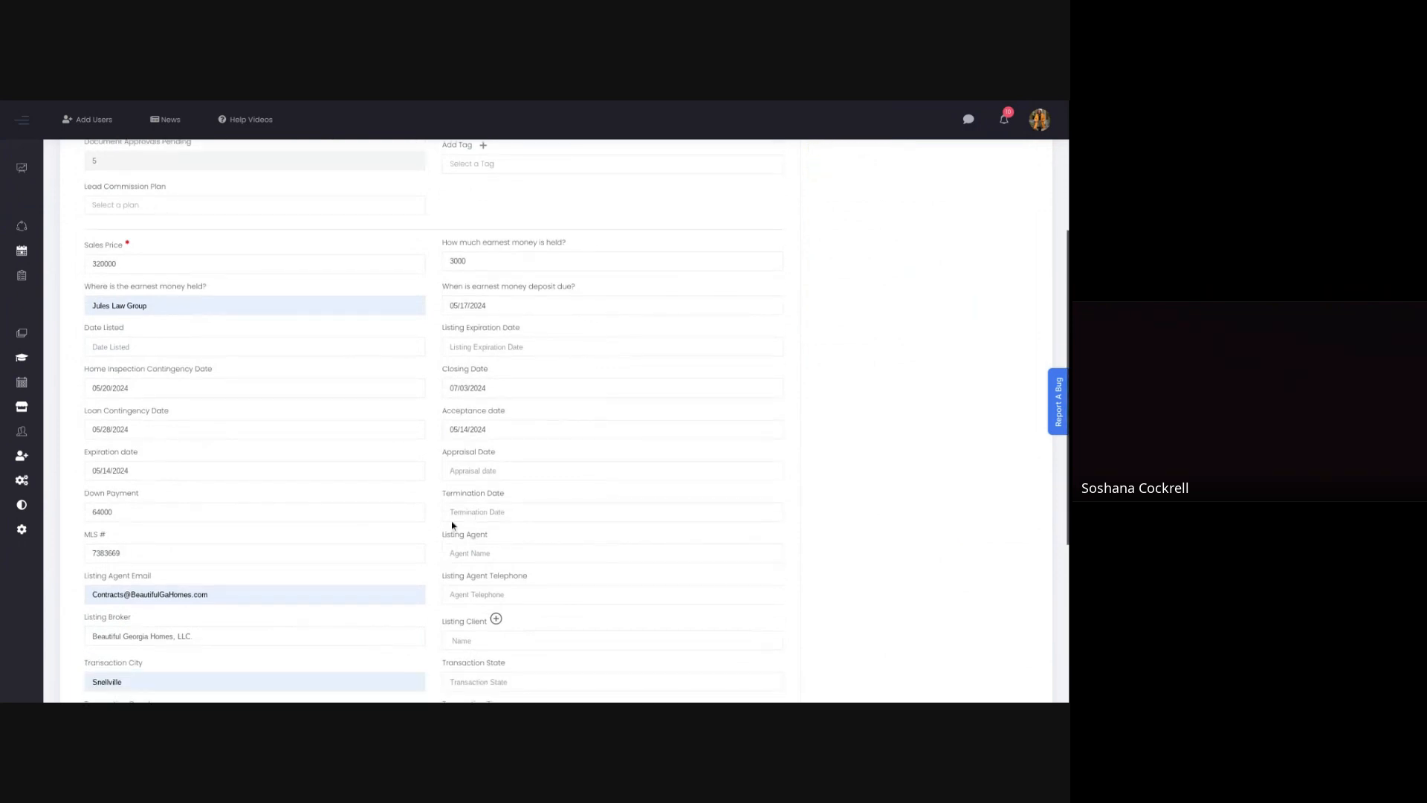
pyautogui.scroll(-2, 446, 512)
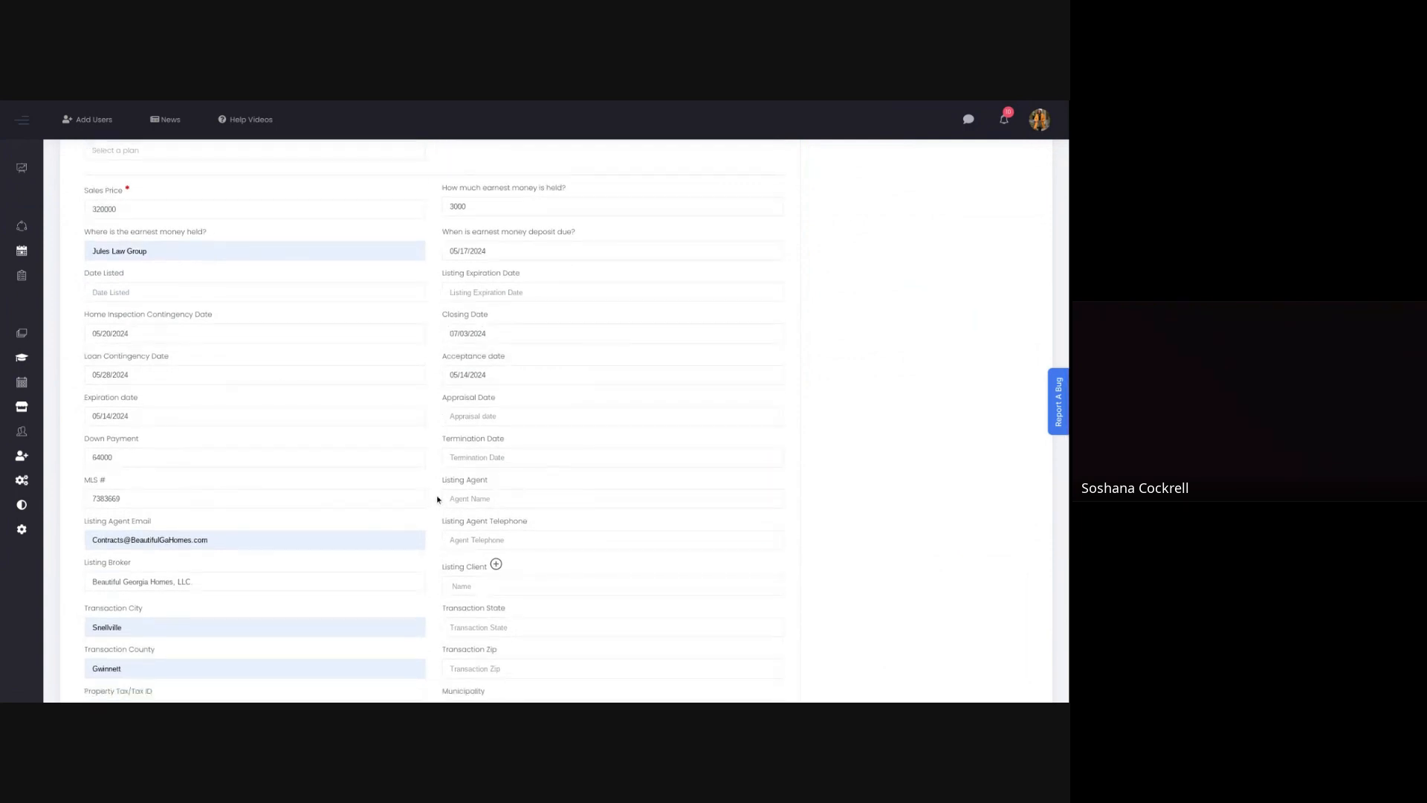
pyautogui.click(451, 499)
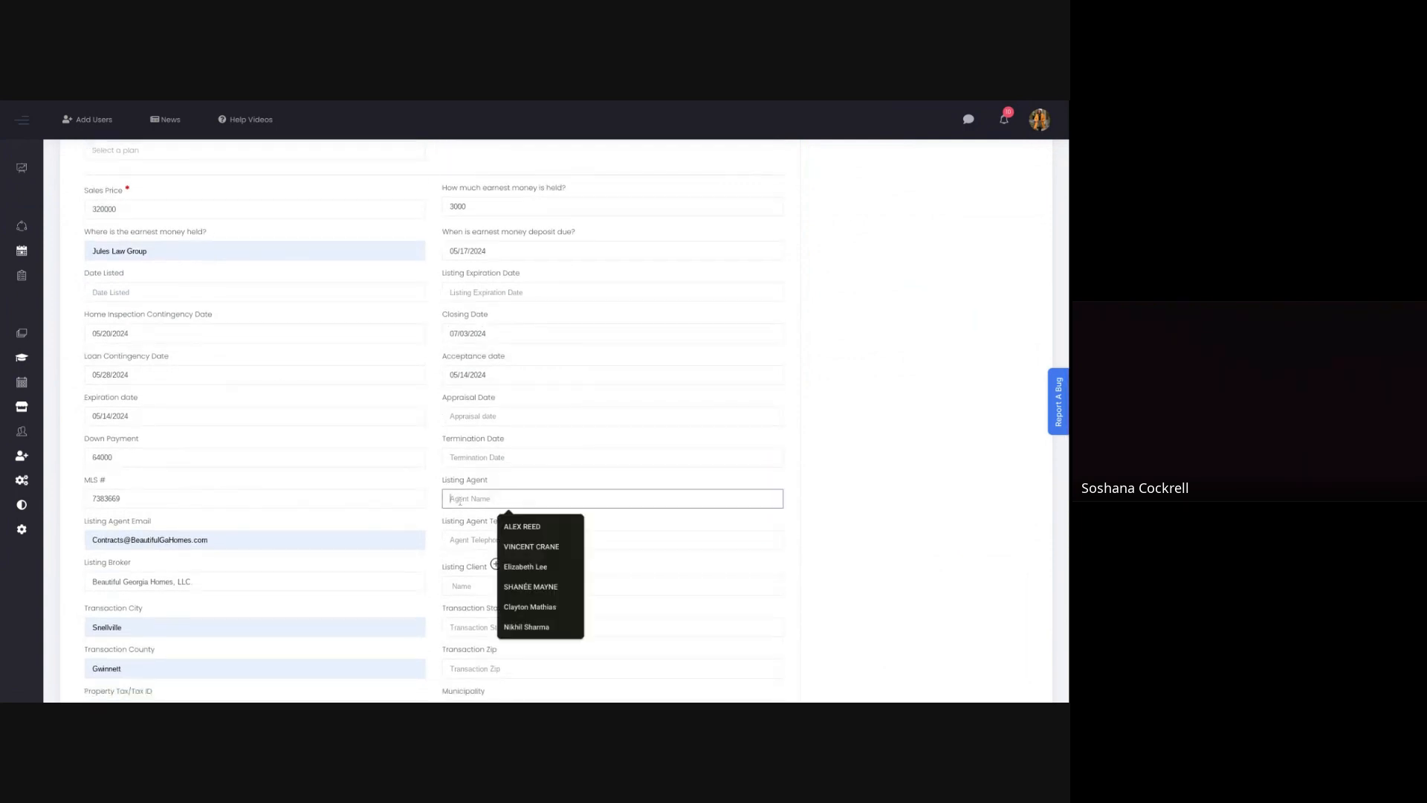
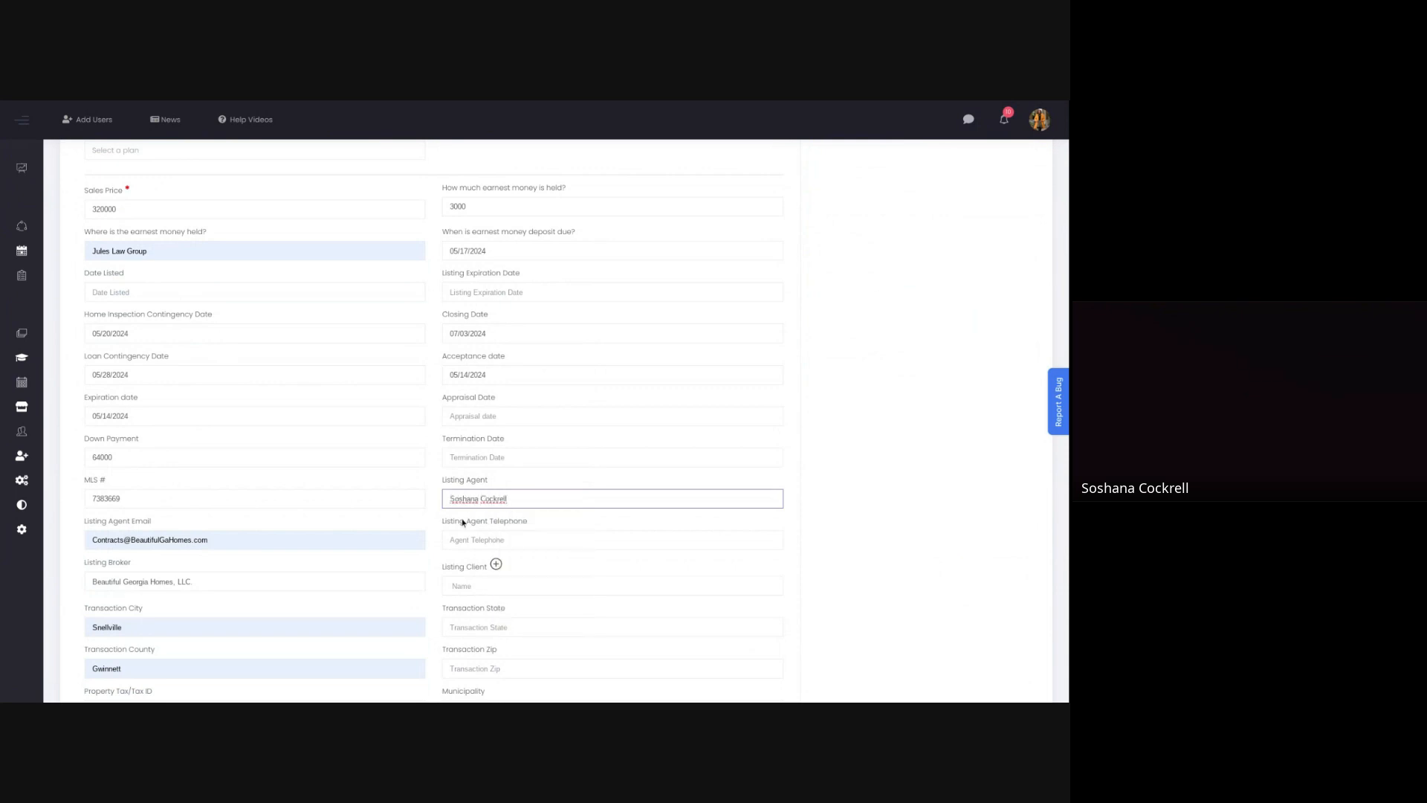
pyautogui.click(464, 541)
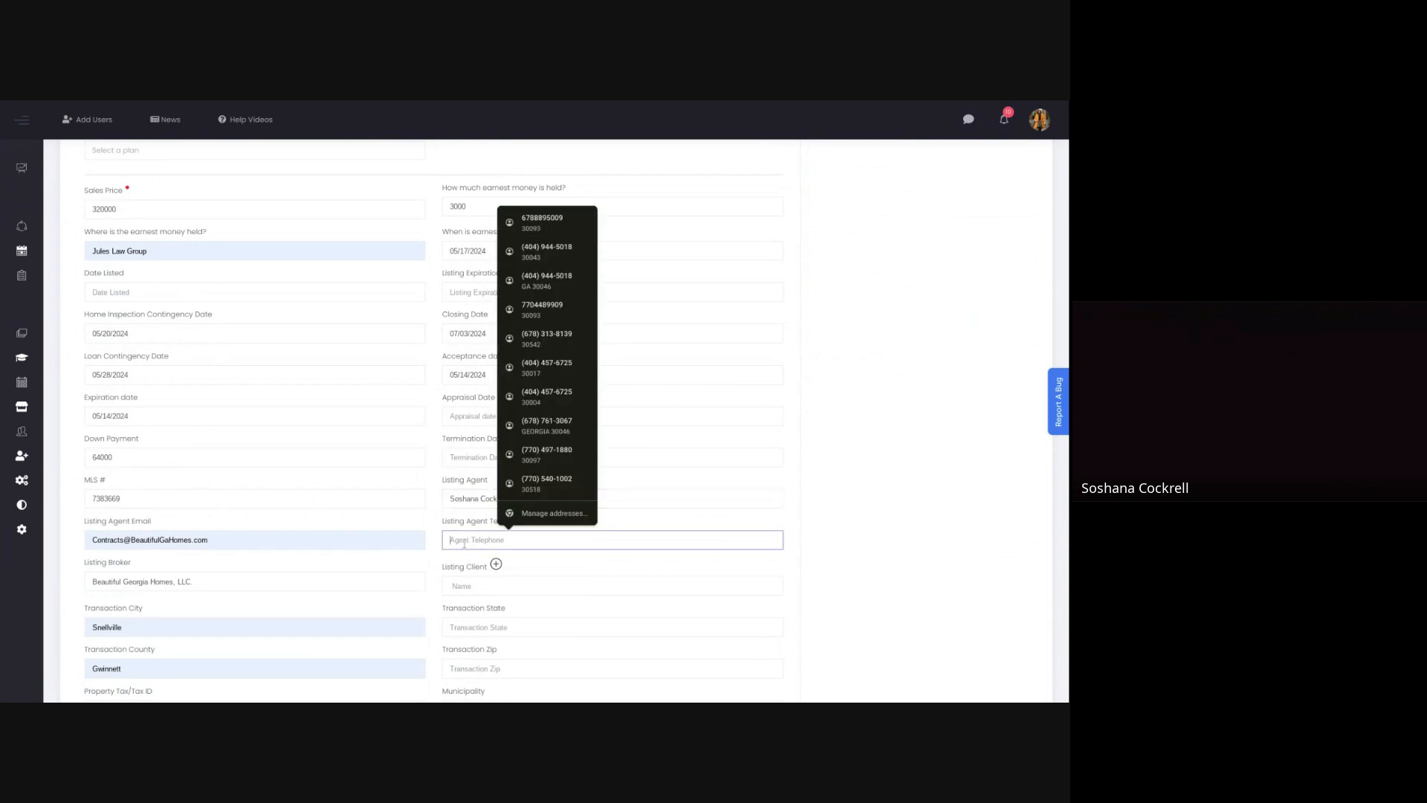
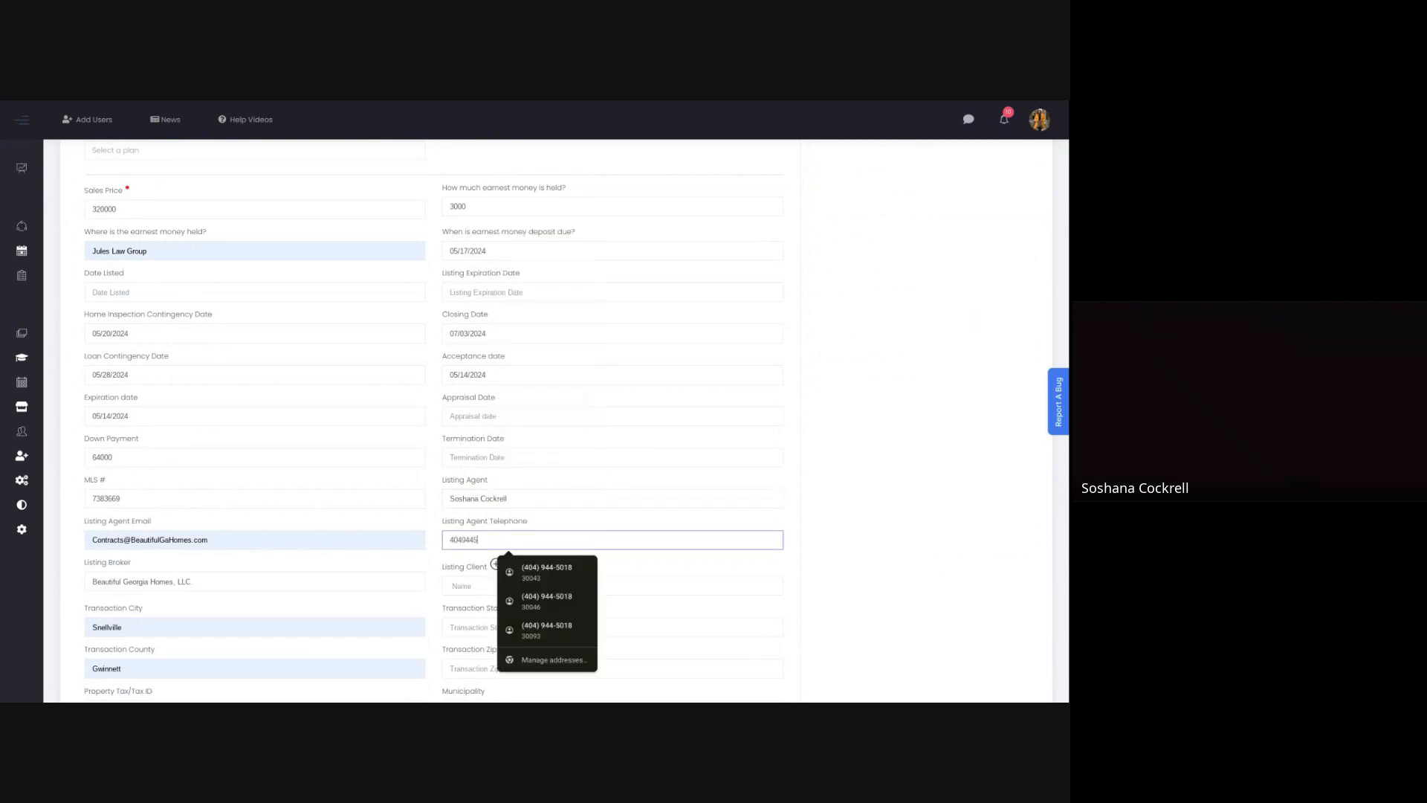
pyautogui.click(452, 585)
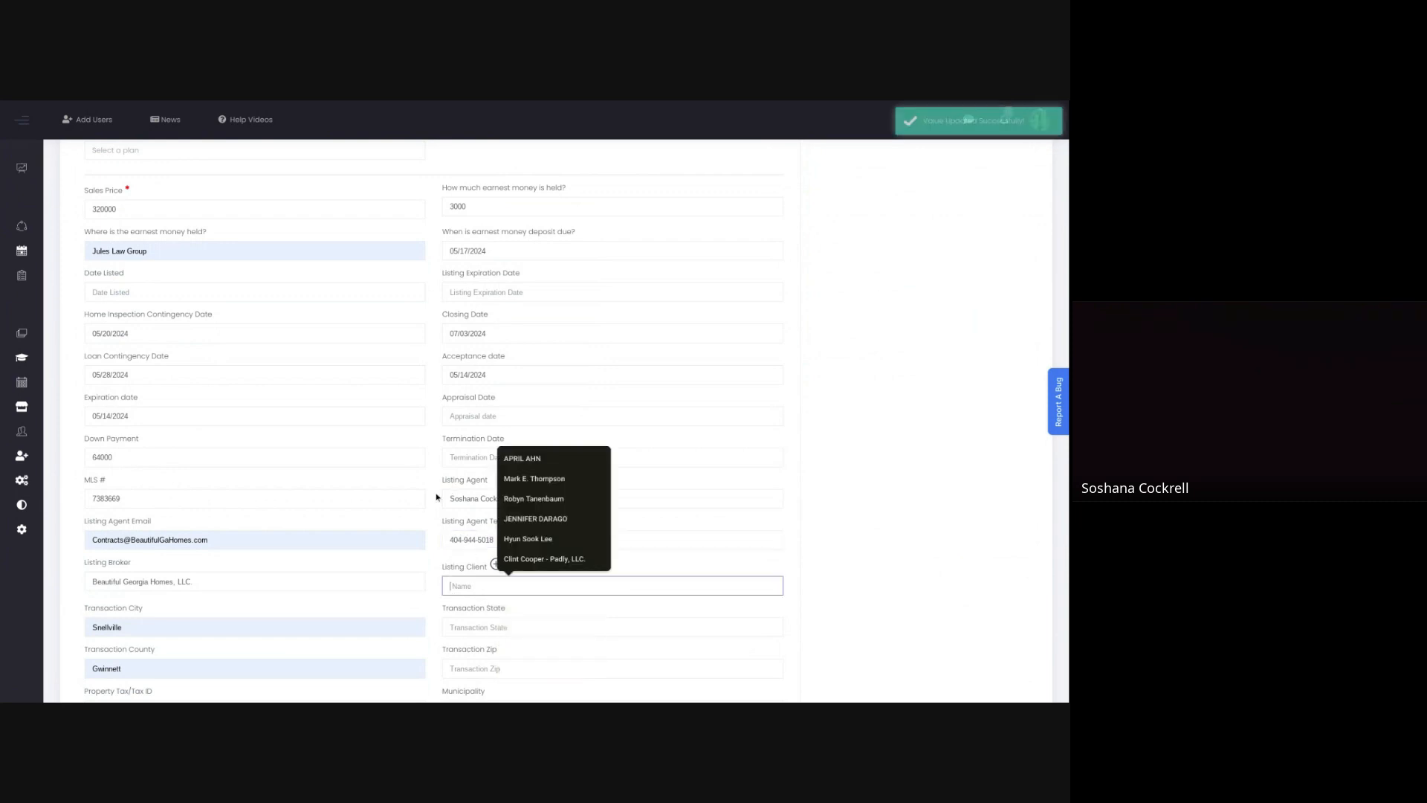
# Step: Set the transaction state to Georgia and the transaction zip to 30039
pyautogui.scroll(-2, 533, 540)
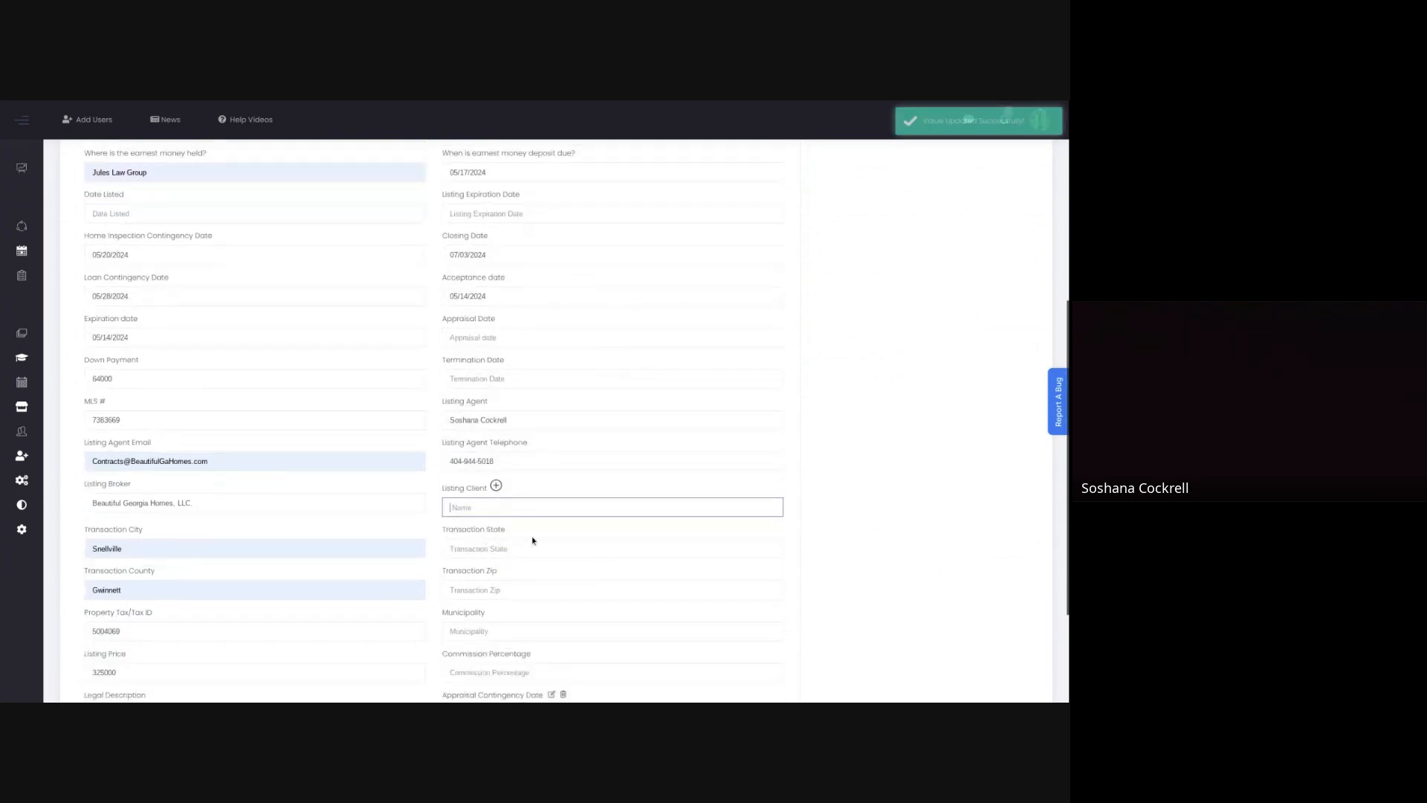
pyautogui.scroll(-1, 451, 525)
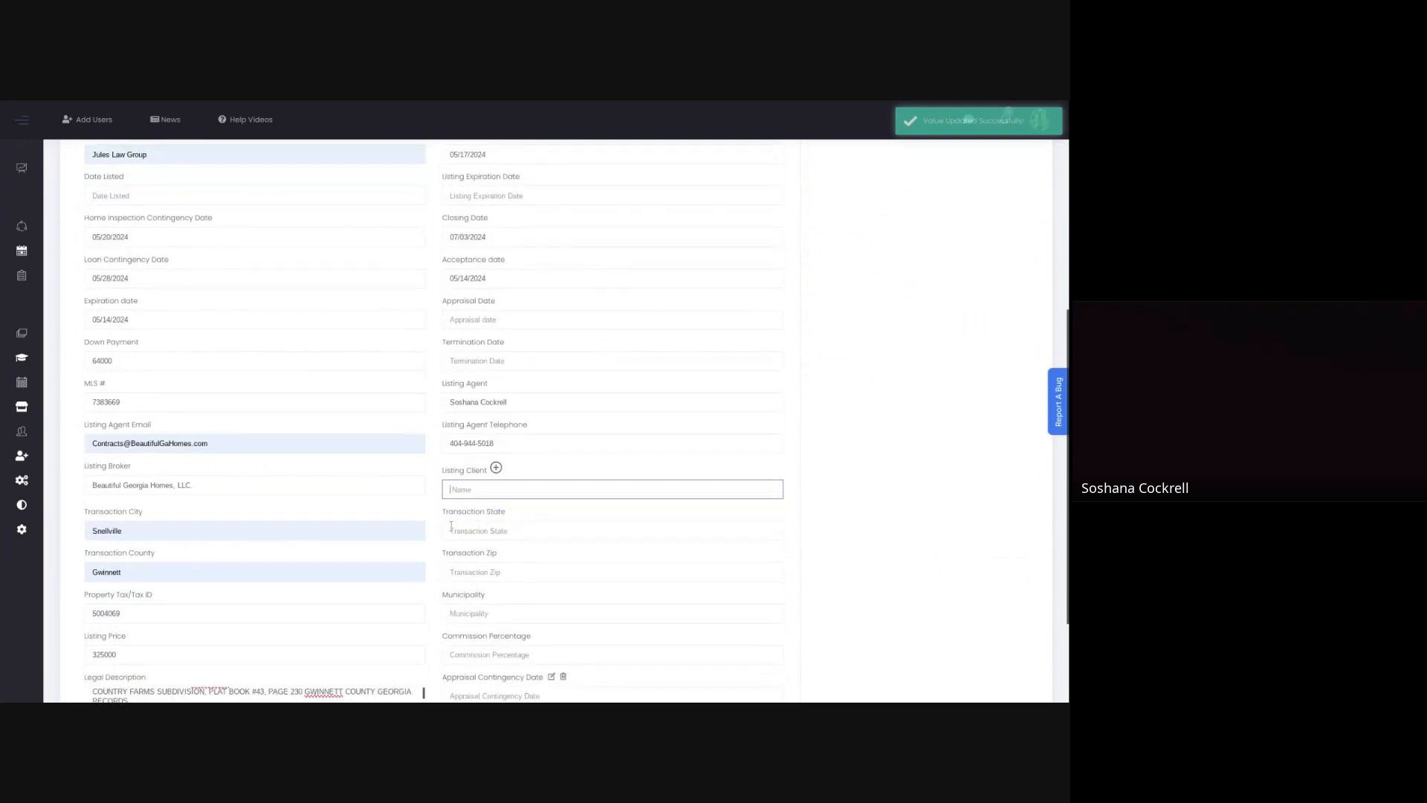
pyautogui.click(451, 529)
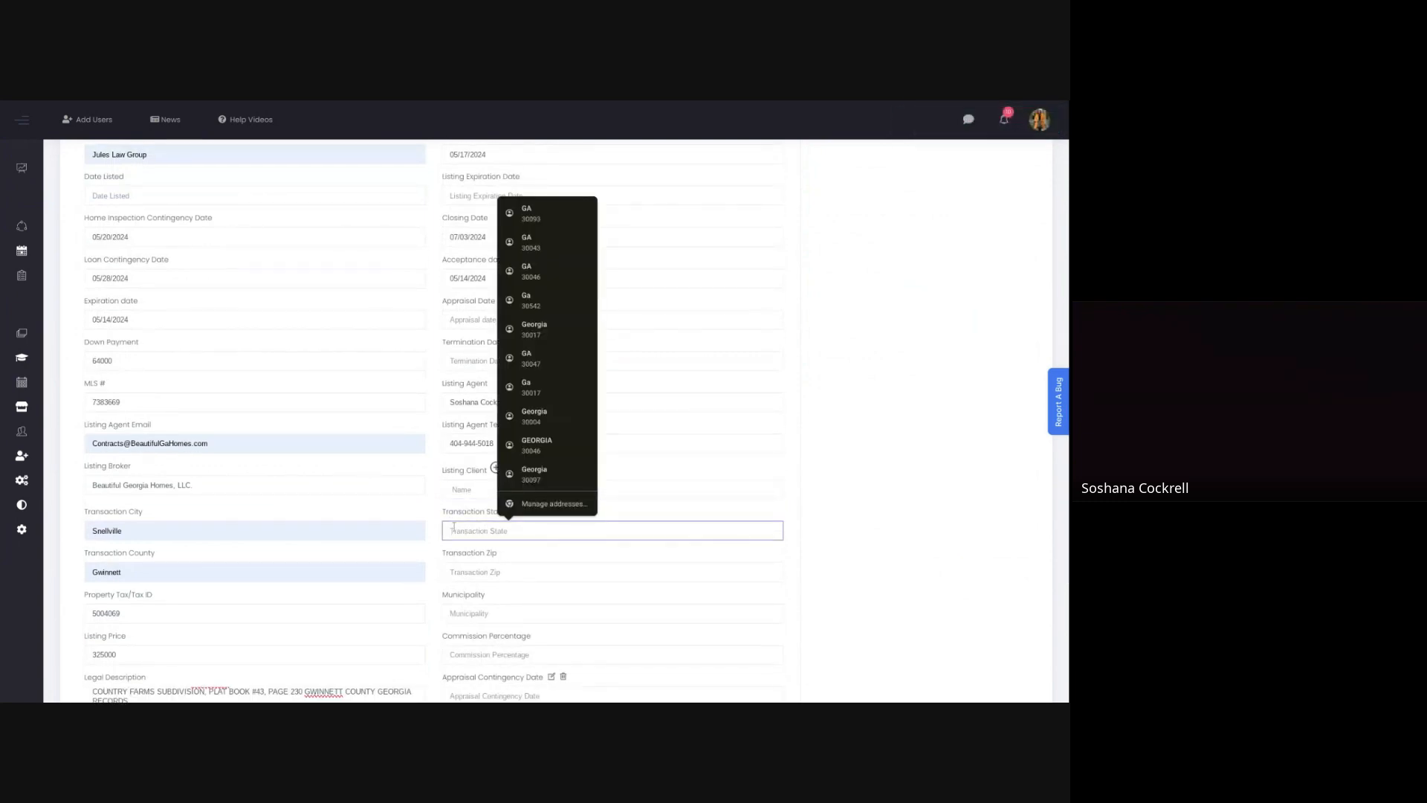
pyautogui.write('Georgia')
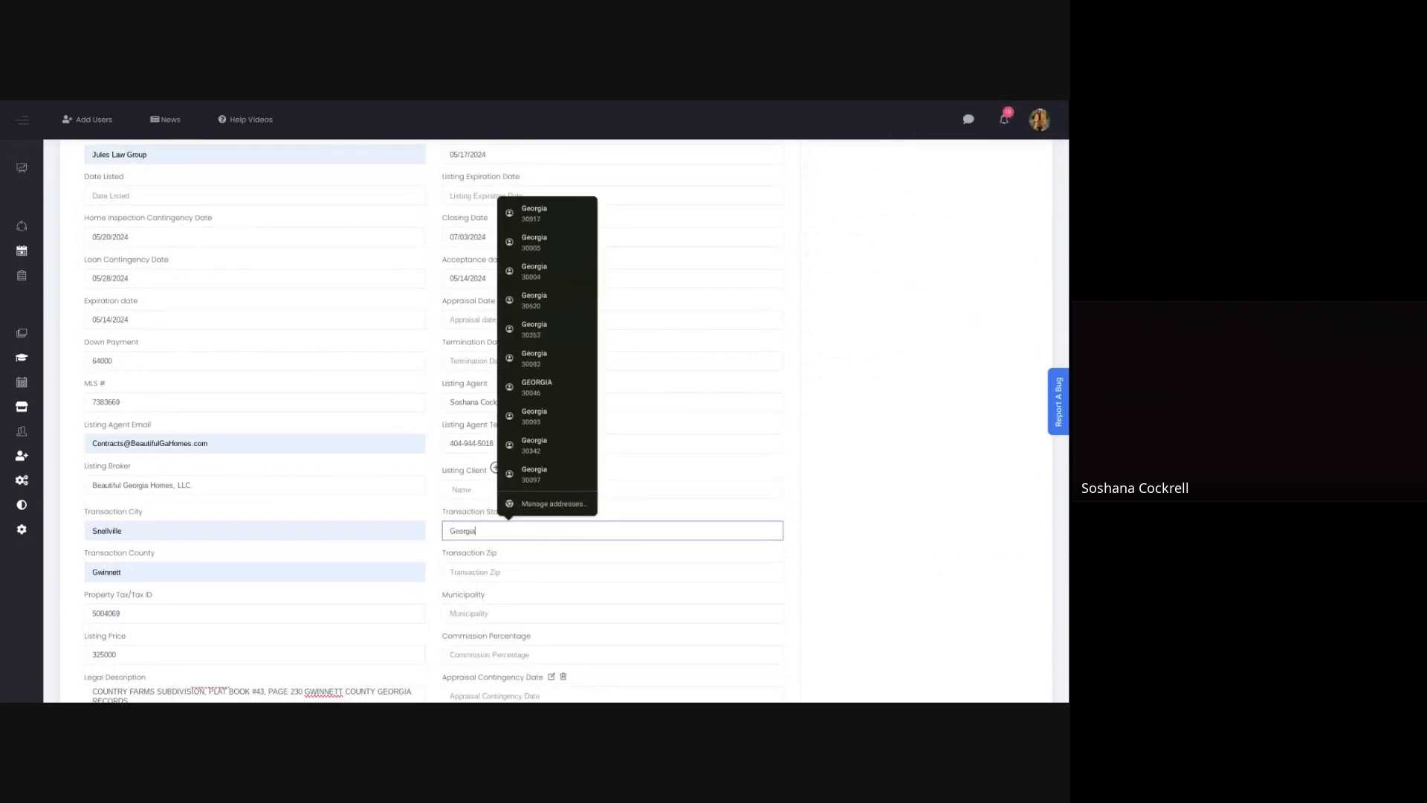
pyautogui.press('Tab')
pyautogui.click(470, 569)
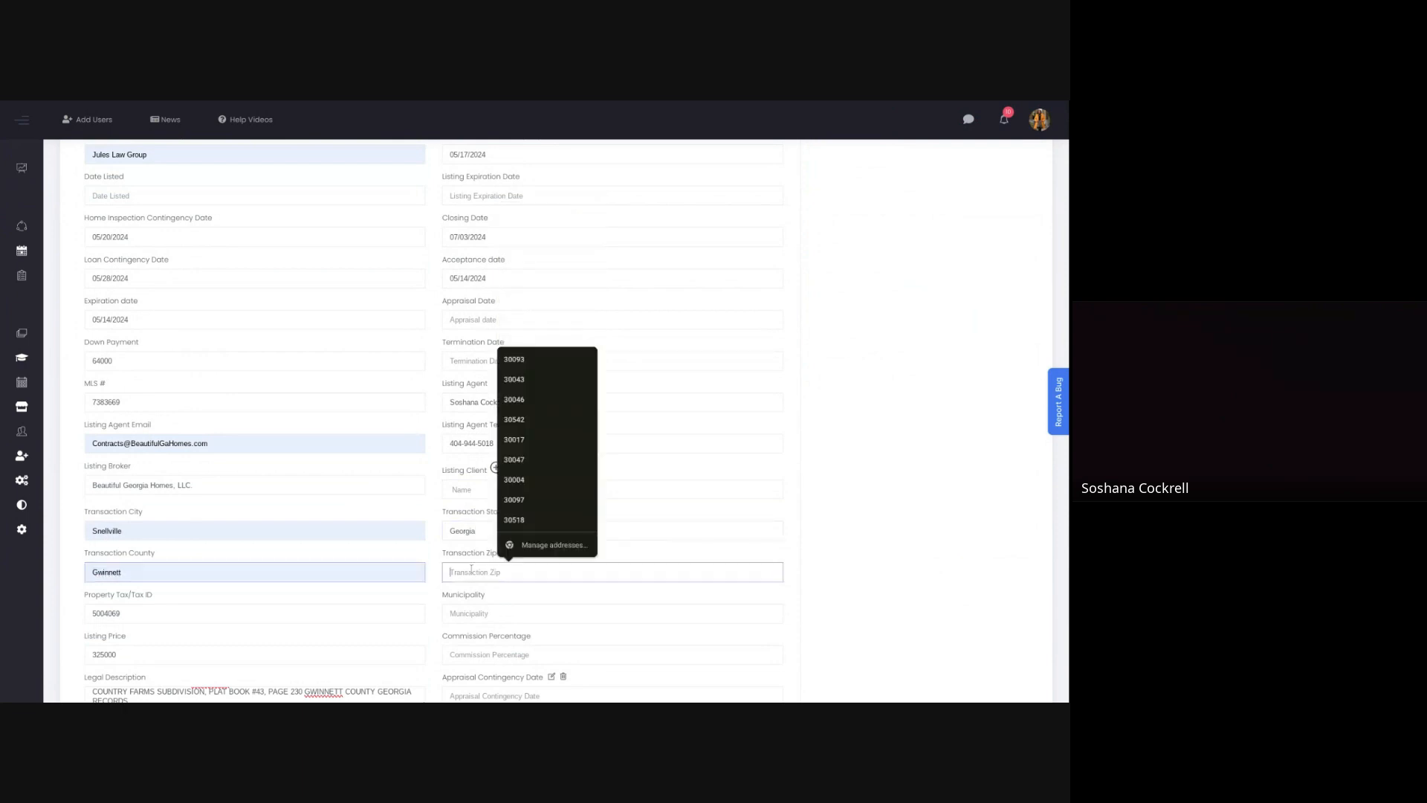
pyautogui.write('30039')
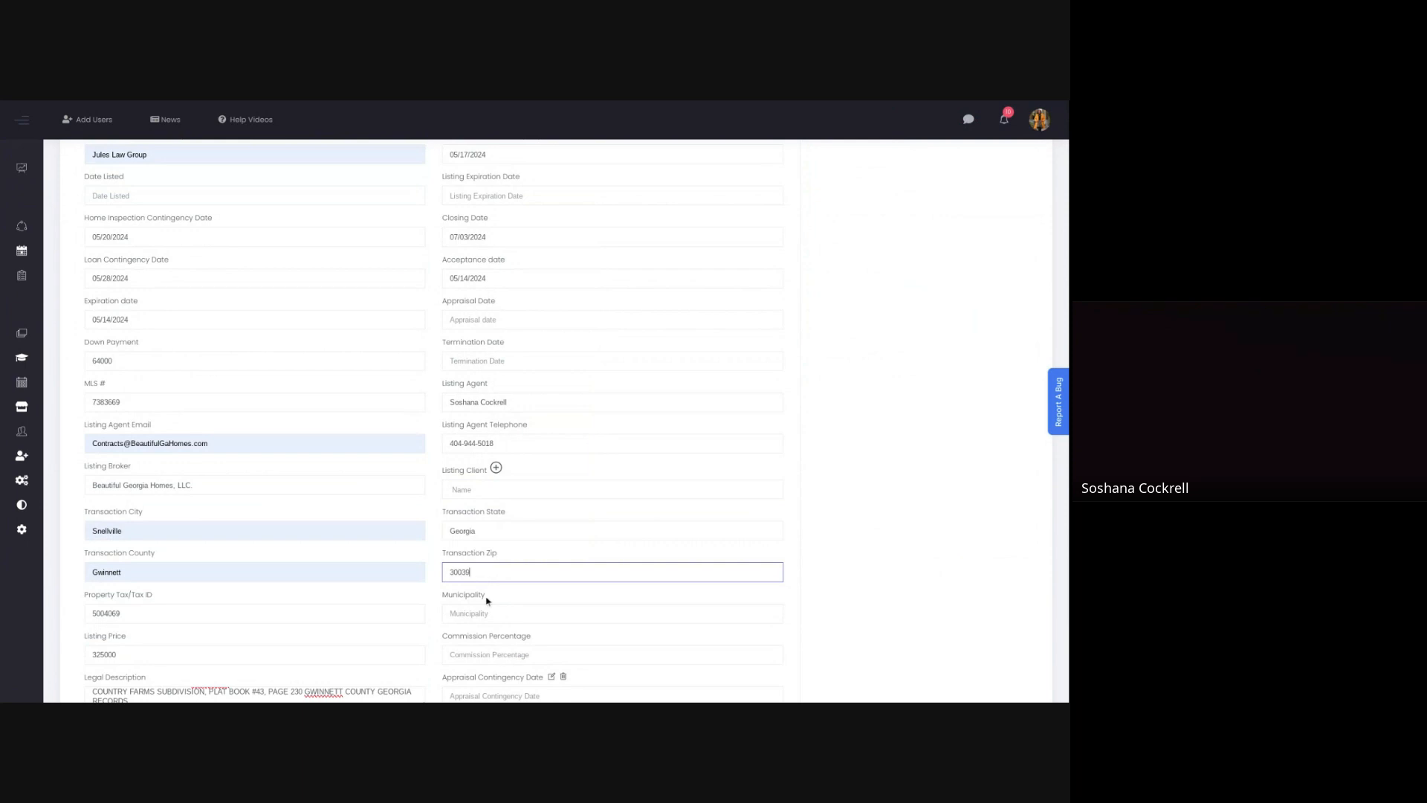
# Step: Set the commission percentage to 3 and the appraisal contingency date to 05/28/2024
pyautogui.scroll(-3, 490, 600)
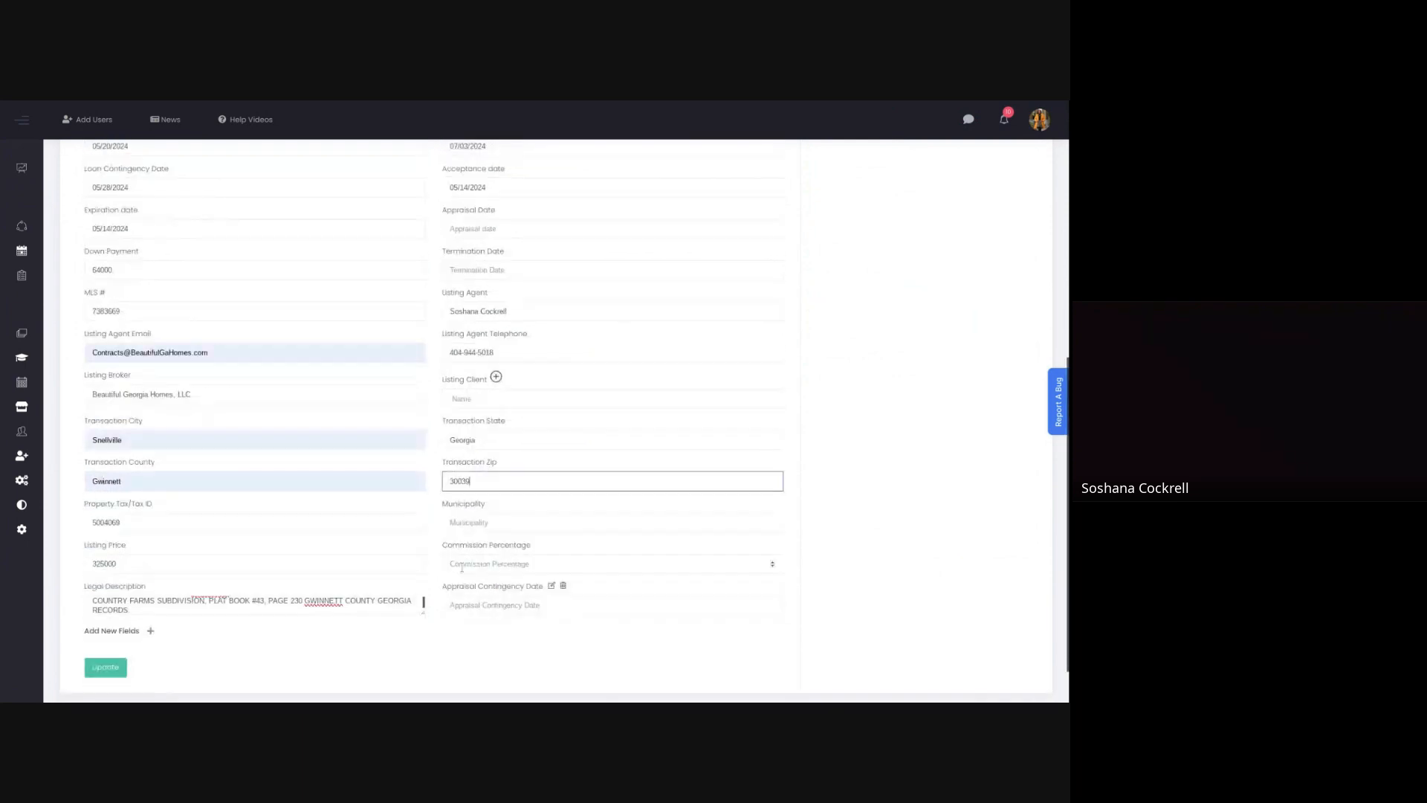
pyautogui.click(460, 564)
pyautogui.write('3')
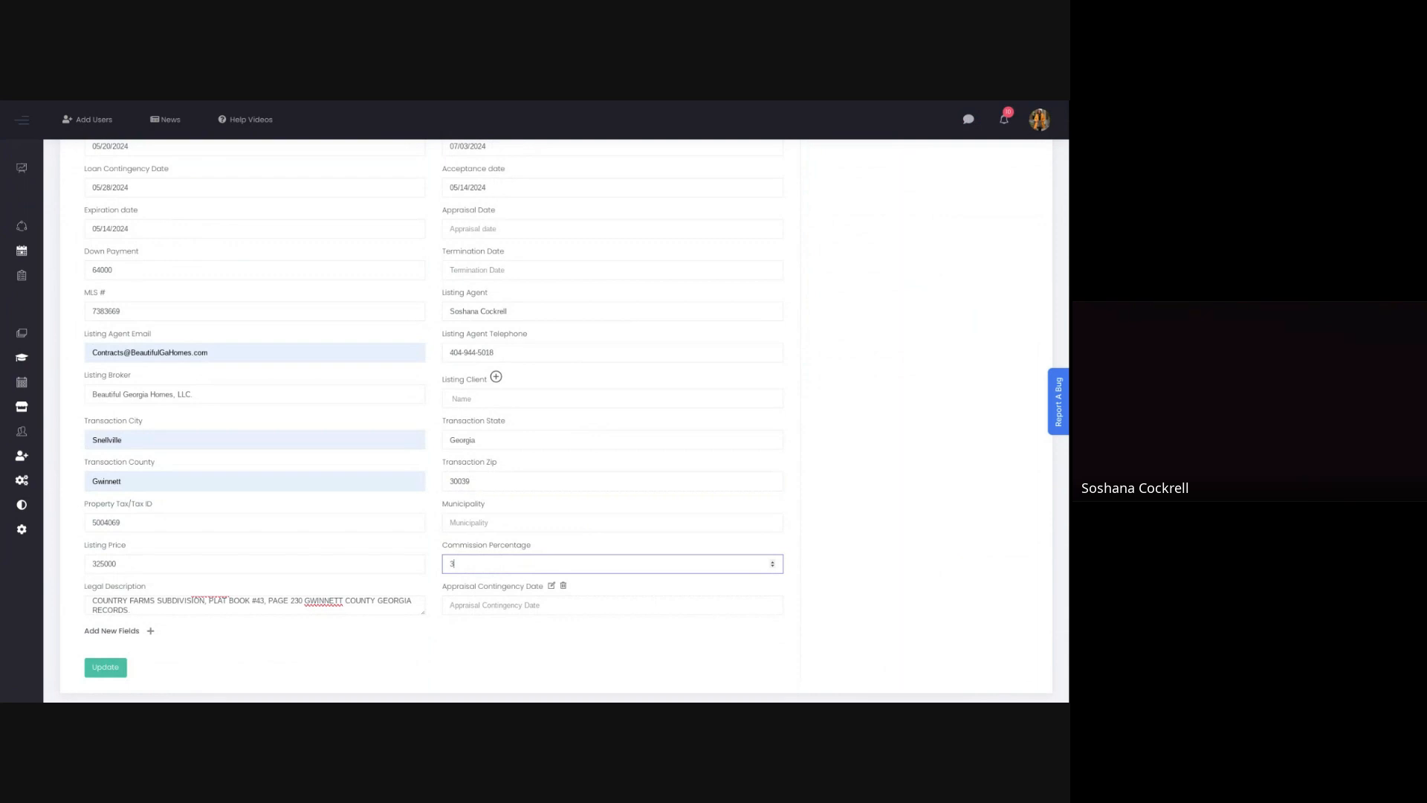
pyautogui.click(461, 605)
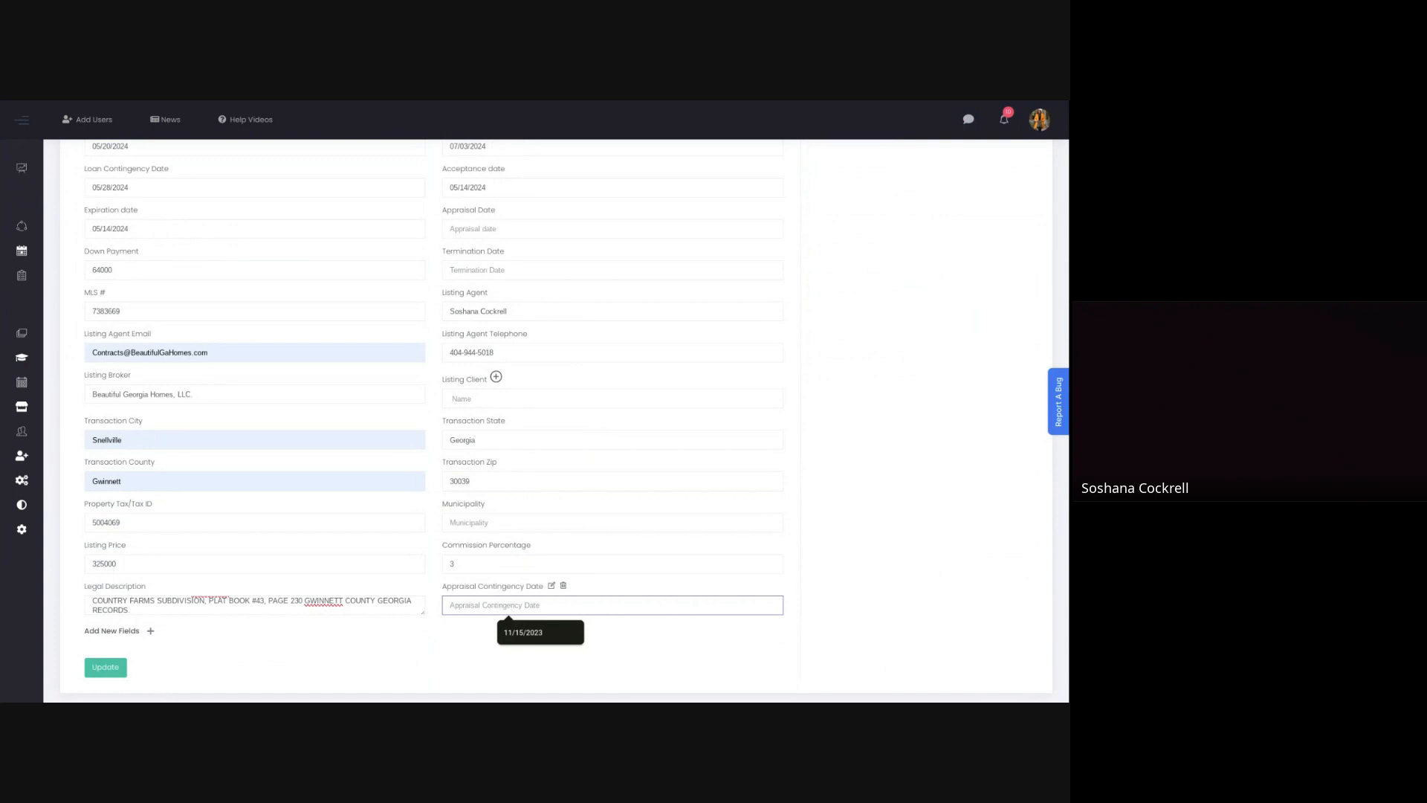
pyautogui.write('05/28/2024')
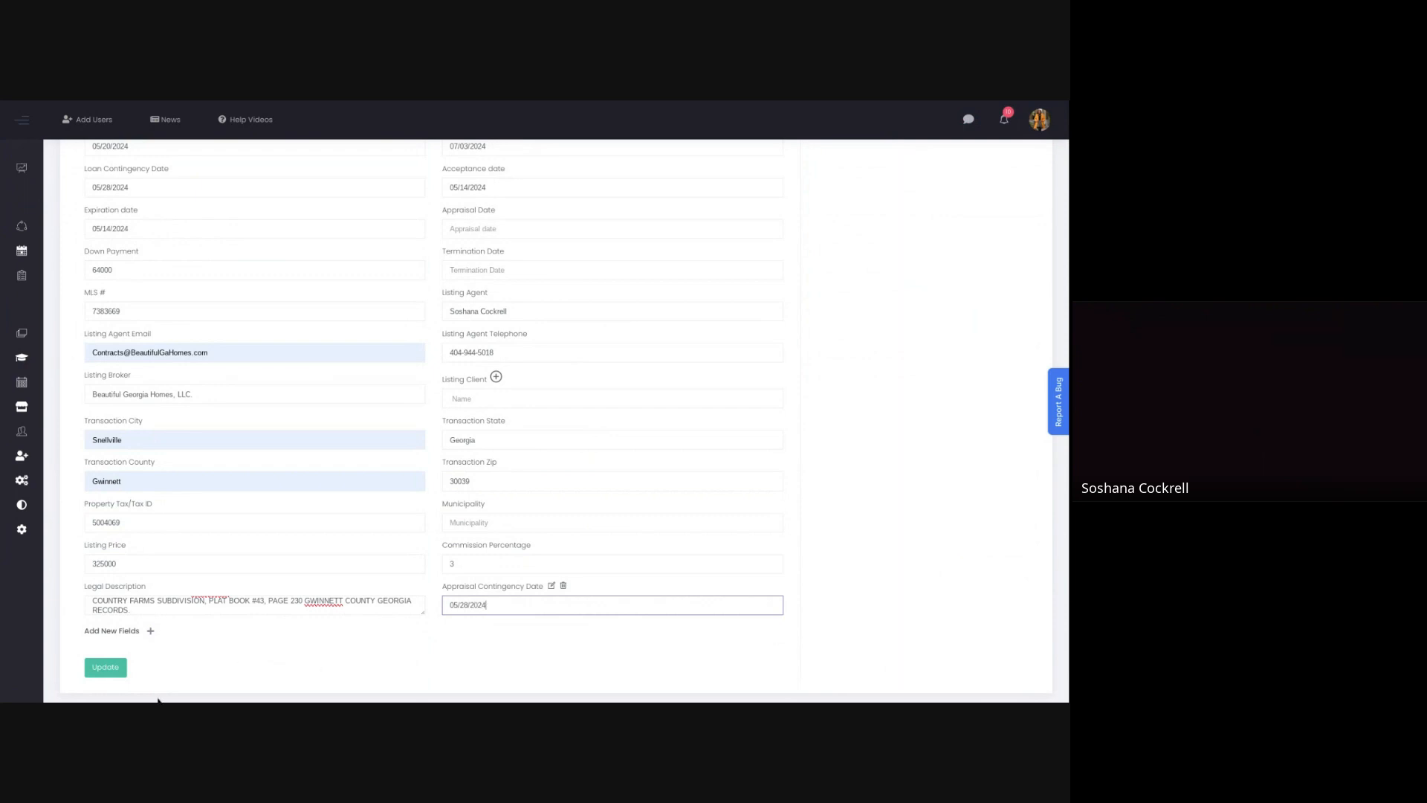
# Step: Review the completed transaction details and save the update
pyautogui.click(112, 667)
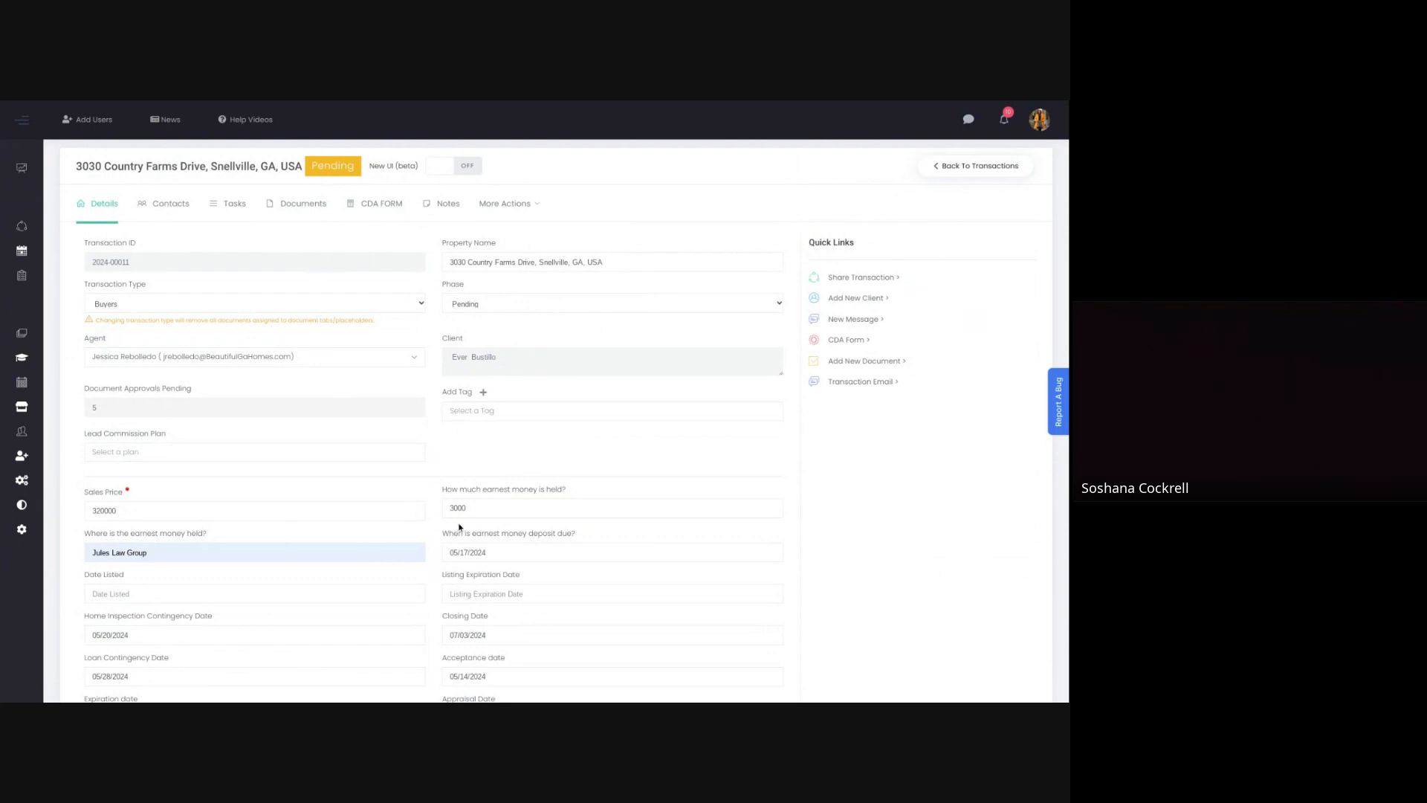
pyautogui.scroll(-2, 327, 563)
pyautogui.scroll(-2, 440, 544)
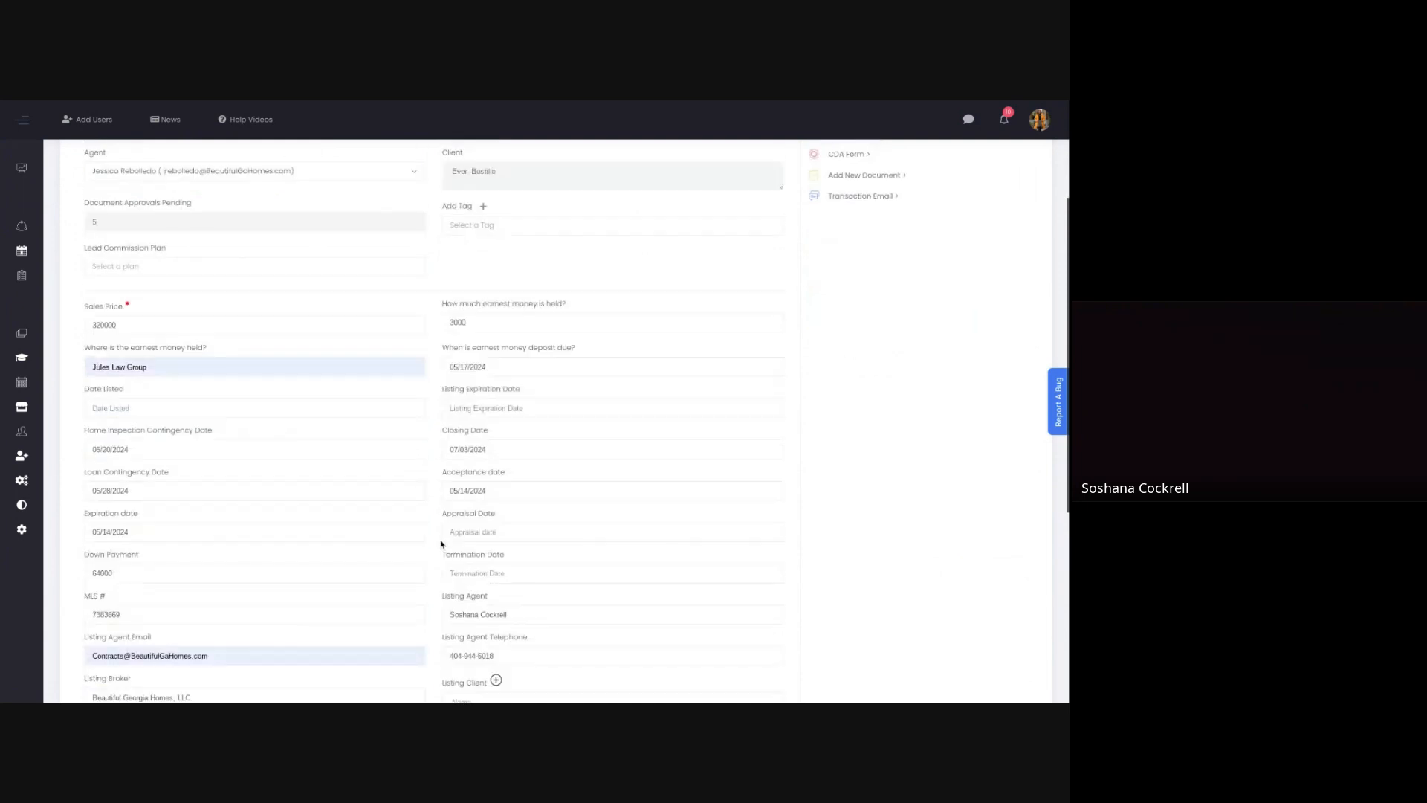
pyautogui.scroll(-8, 441, 544)
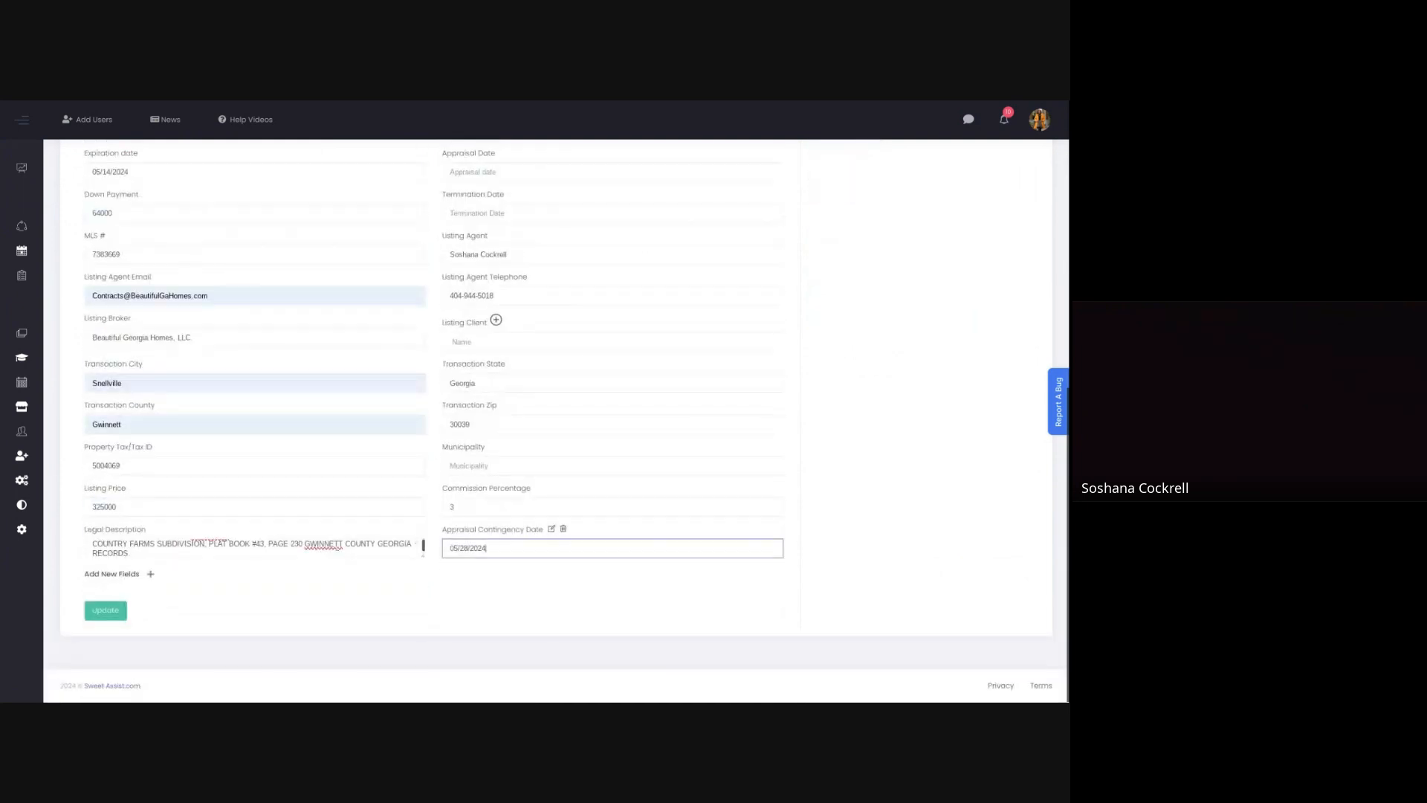
pyautogui.click(113, 617)
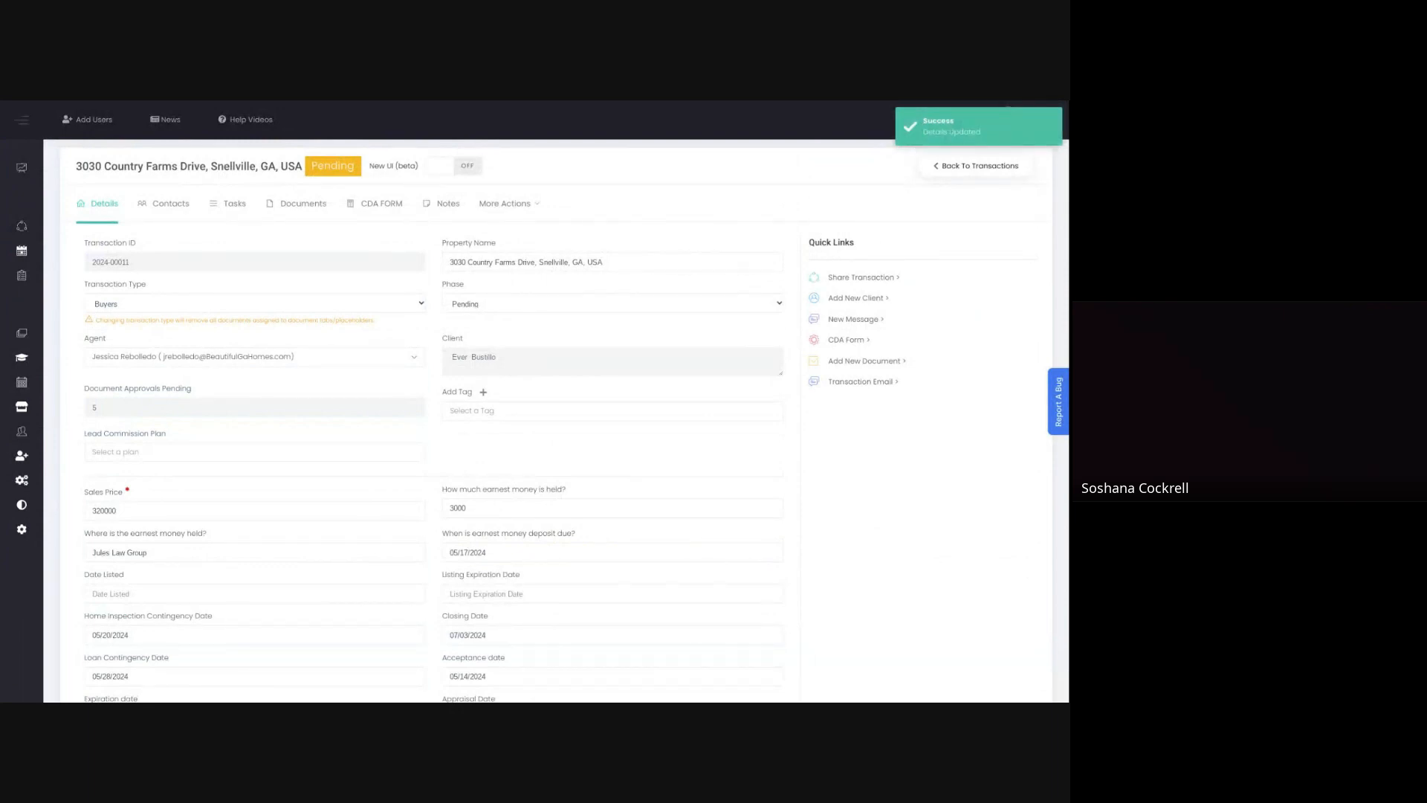
pyautogui.moveTo(3, 356)
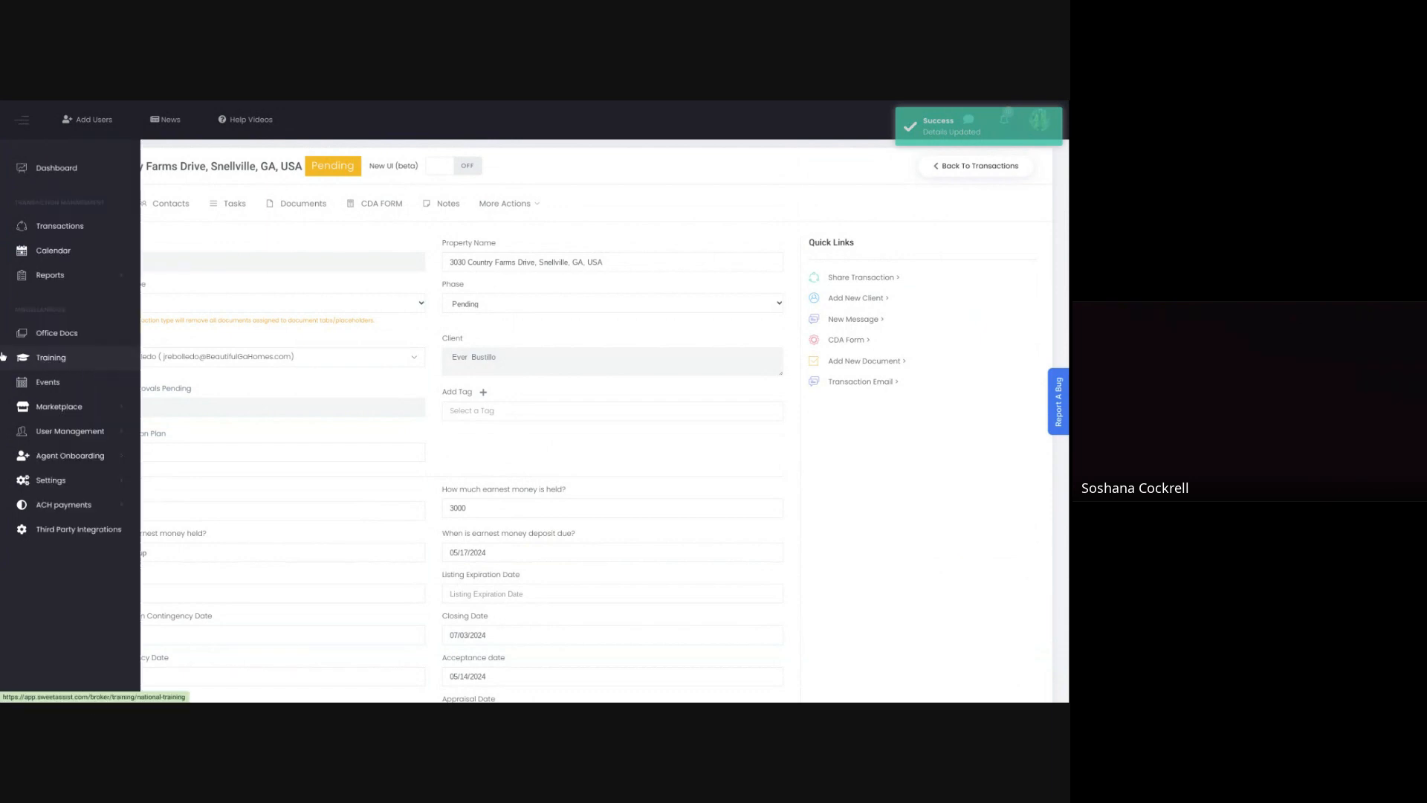